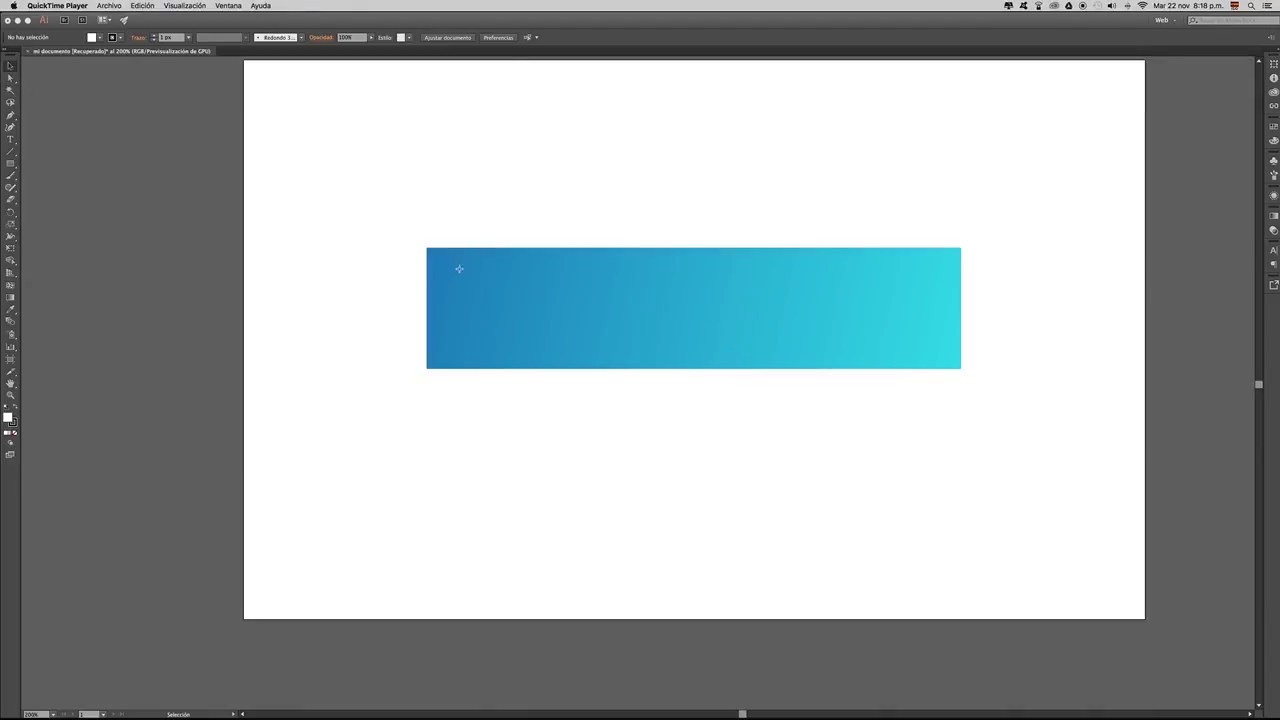
# Step: Show the document's layers with the blue gradient rectangle selected, and toggle the lineas layer's visibility off and back on
pyautogui.click(558, 313)
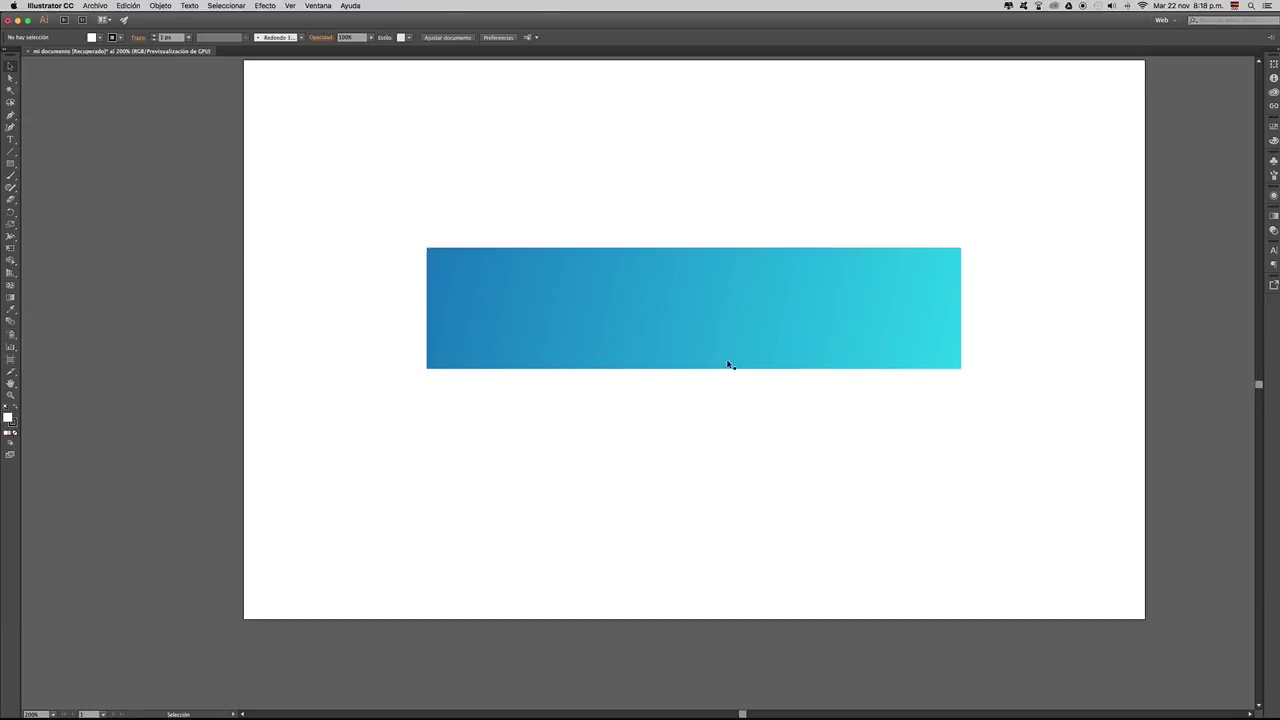
pyautogui.click(598, 311)
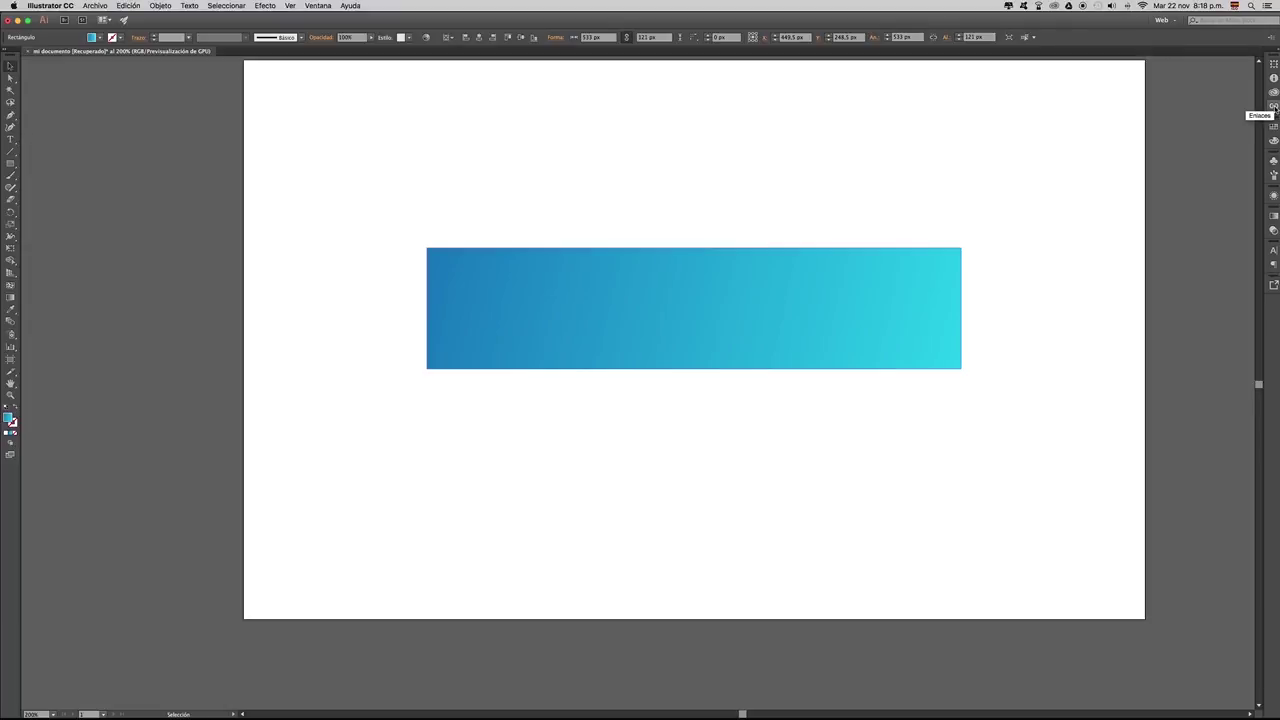
pyautogui.press('F7')
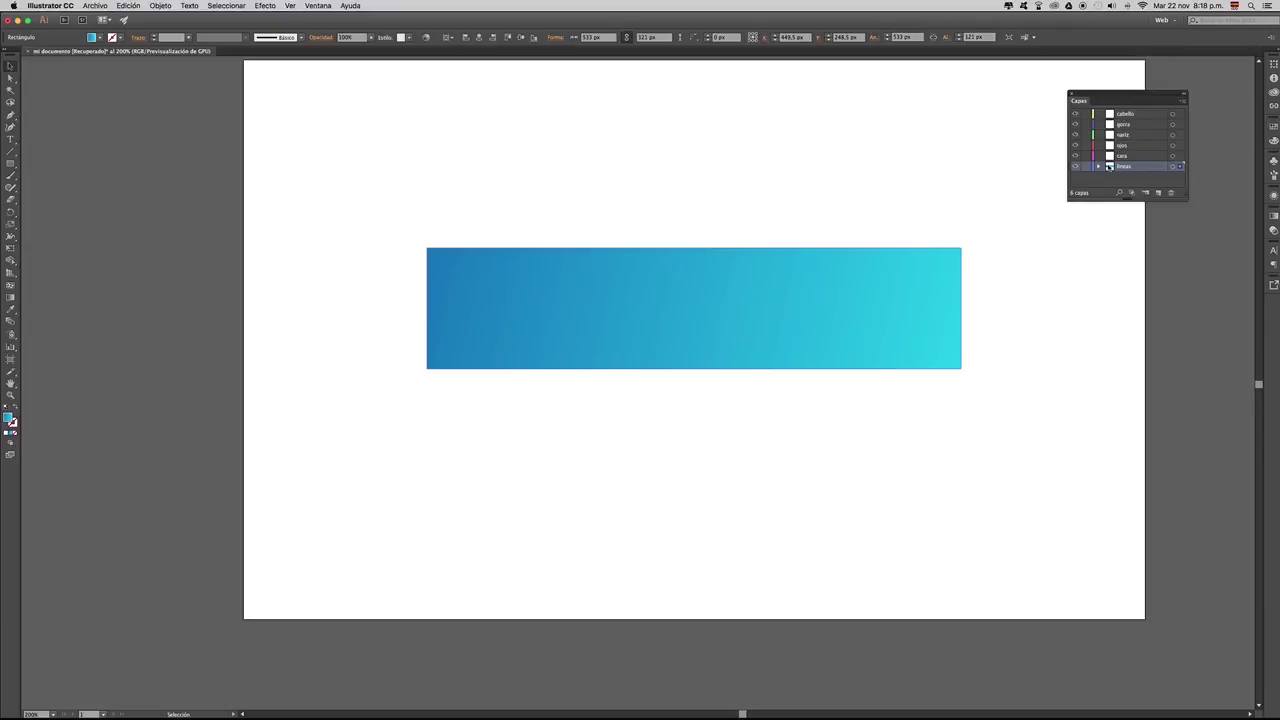
pyautogui.click(1075, 166)
pyautogui.click(1075, 166)
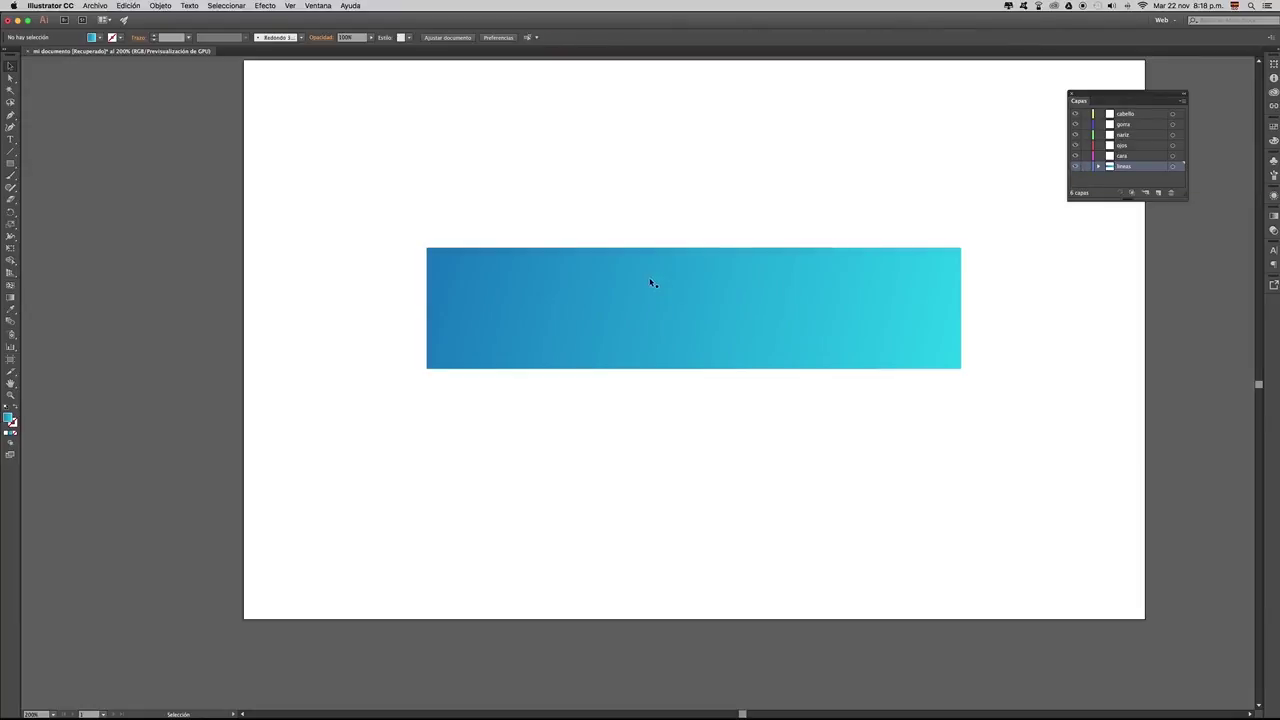
# Step: Move the blue gradient rectangle up to about Y 143.5 px and draw a second rectangle about 535 × 118 px beneath it
pyautogui.moveTo(668, 300); pyautogui.dragTo(662, 187)
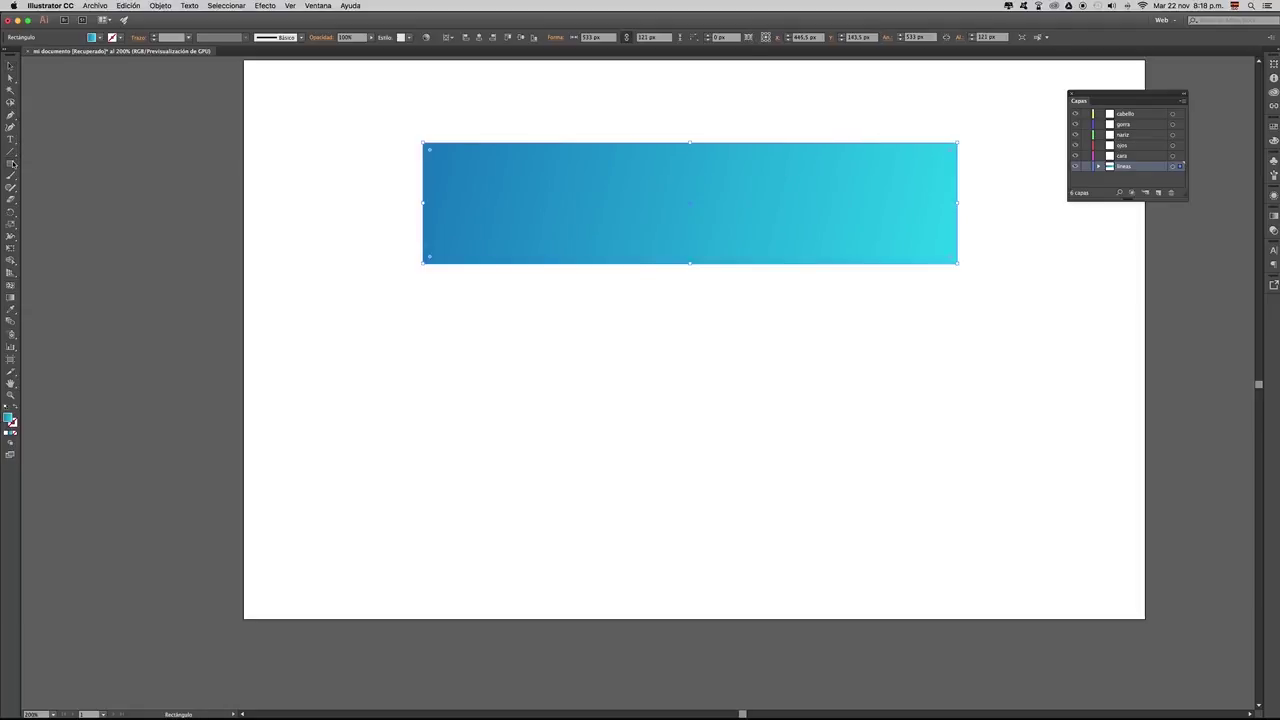
pyautogui.click(12, 163)
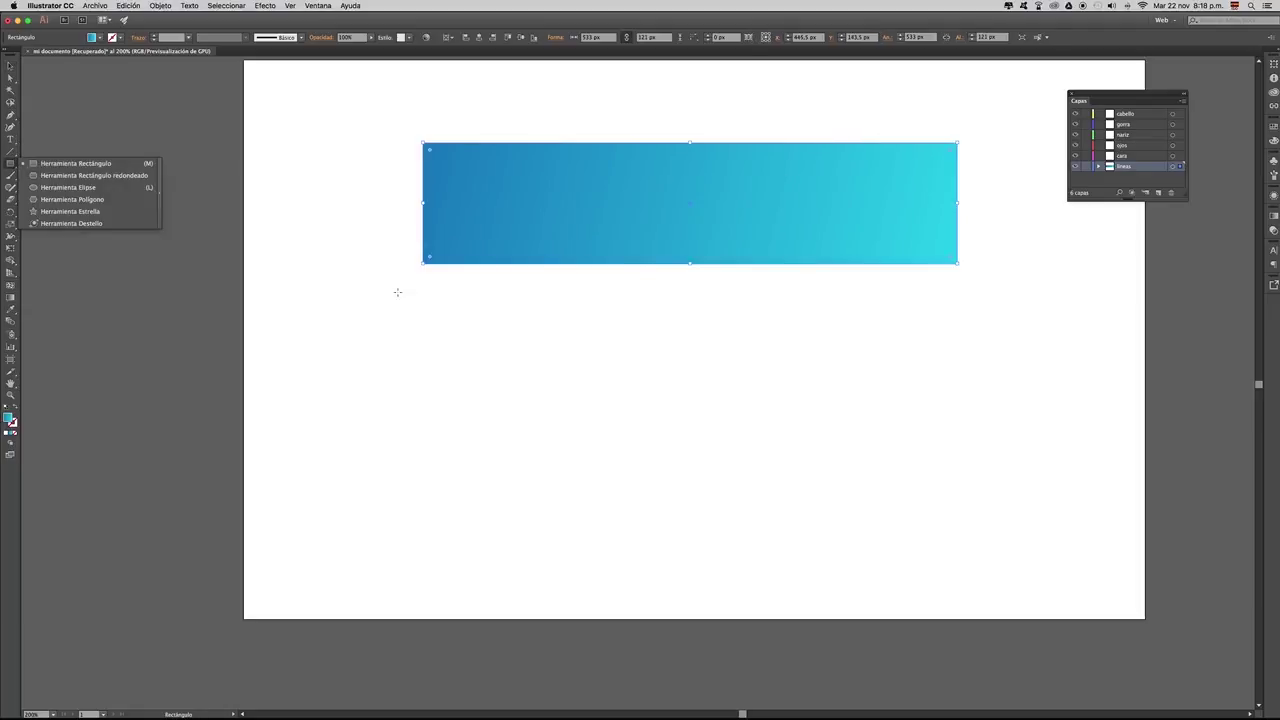
pyautogui.click(43, 167)
pyautogui.moveTo(423, 283); pyautogui.dragTo(958, 400)
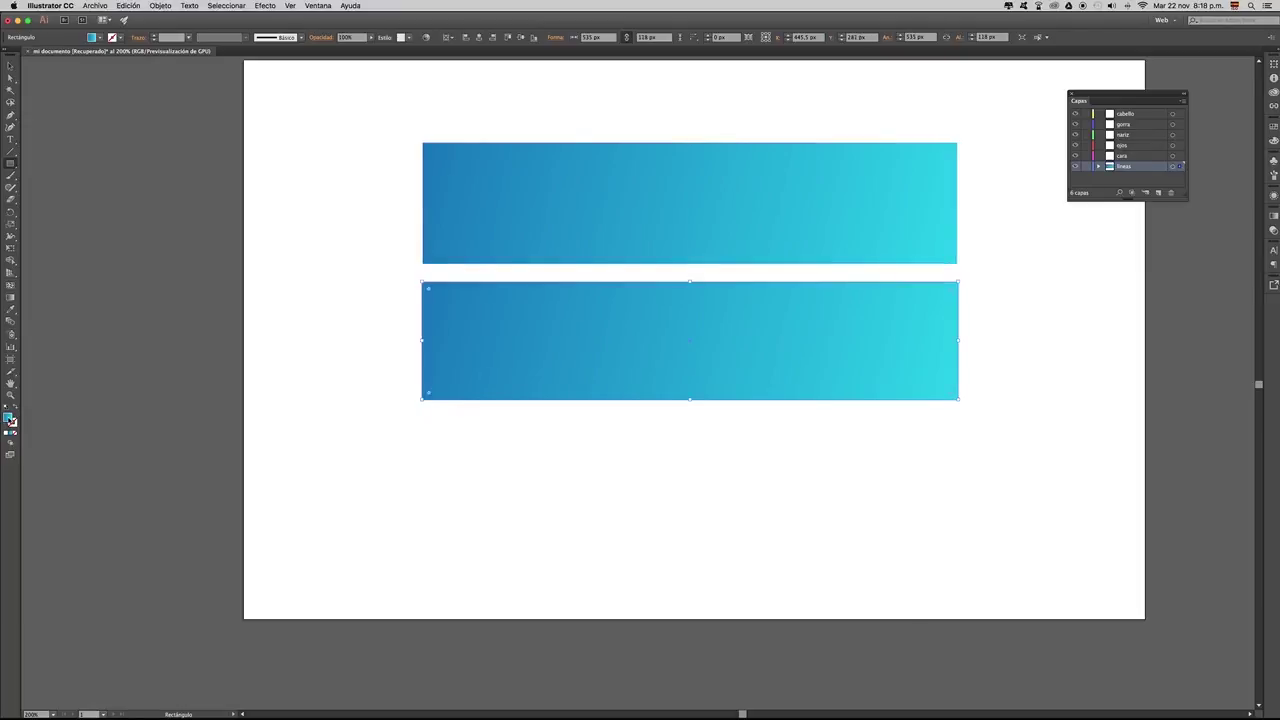
# Step: Fill the lower rectangle with solid light blue, hex 1dbdef
pyautogui.doubleClick(10, 420)
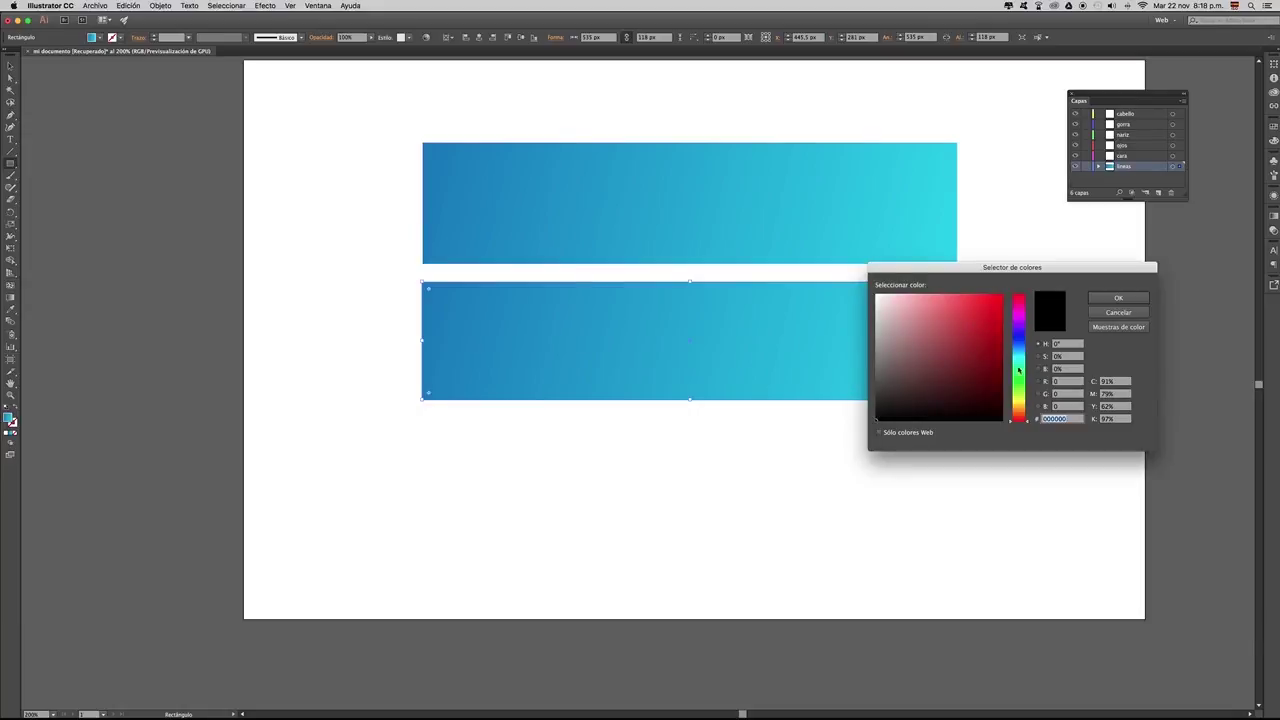
pyautogui.click(1018, 354)
pyautogui.click(987, 301)
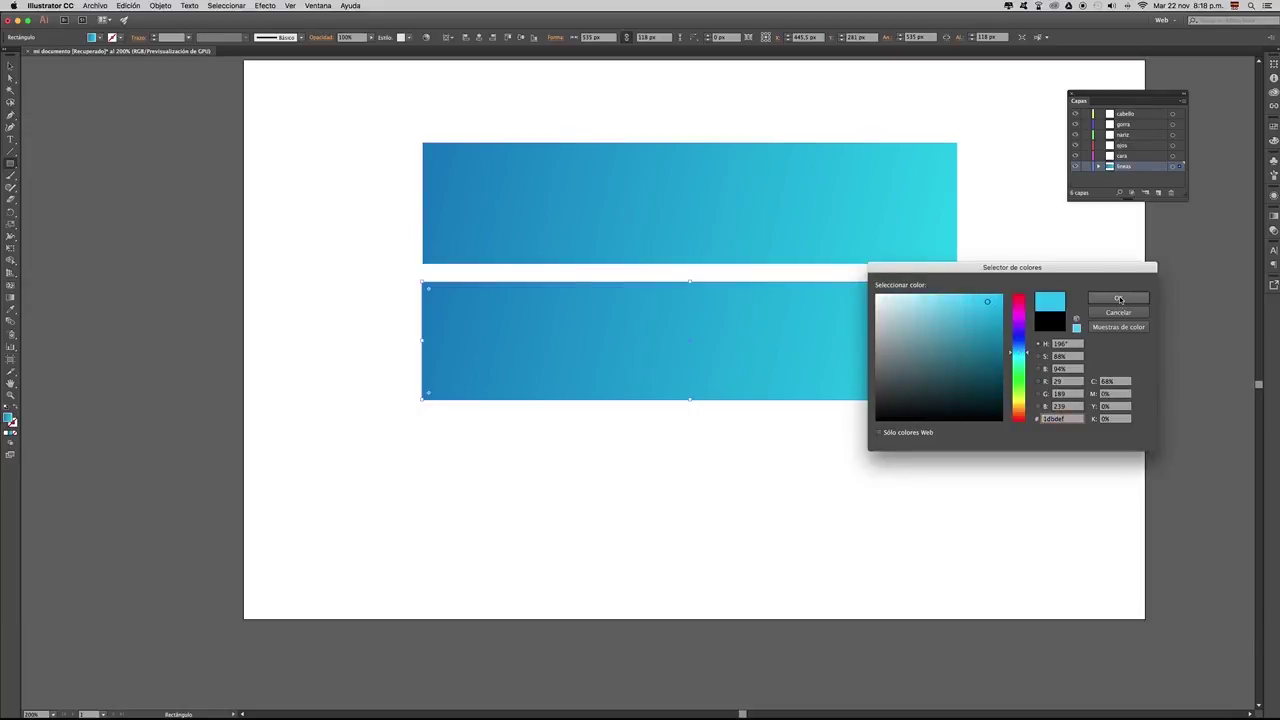
pyautogui.click(1119, 299)
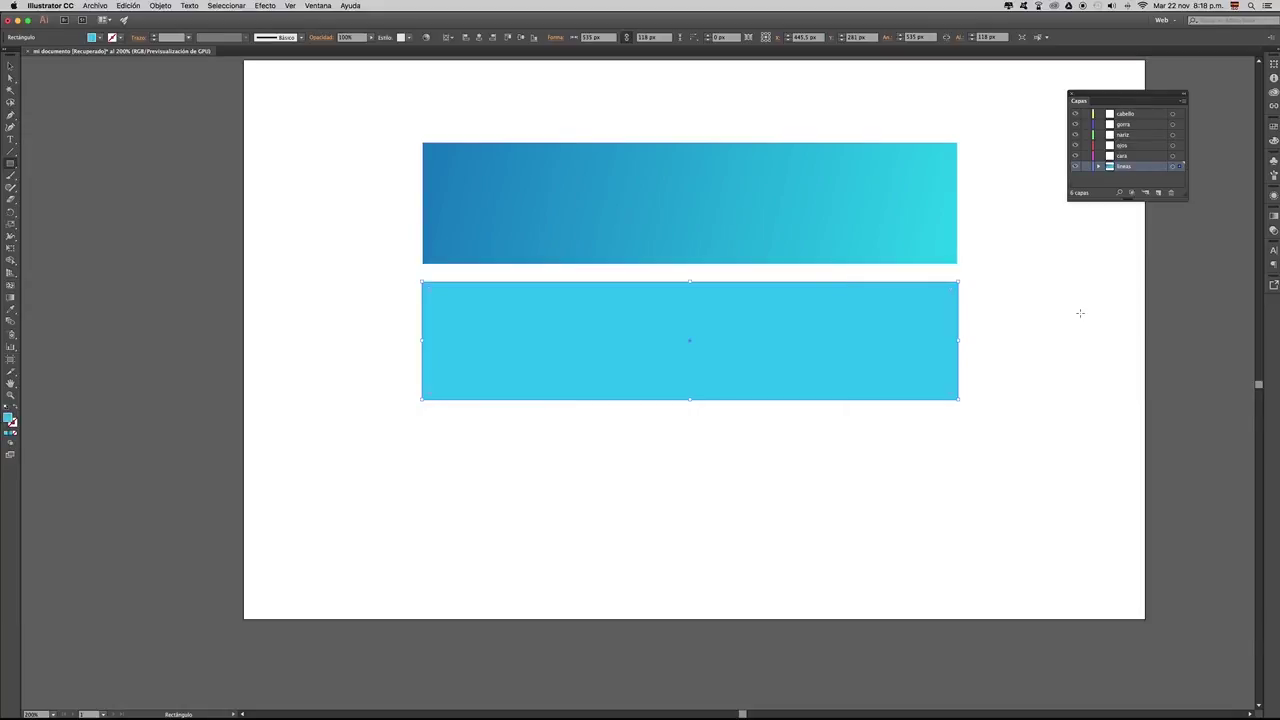
# Step: Close the layers list and apply a Linear gradient fill to the lower rectangle
pyautogui.click(1071, 94)
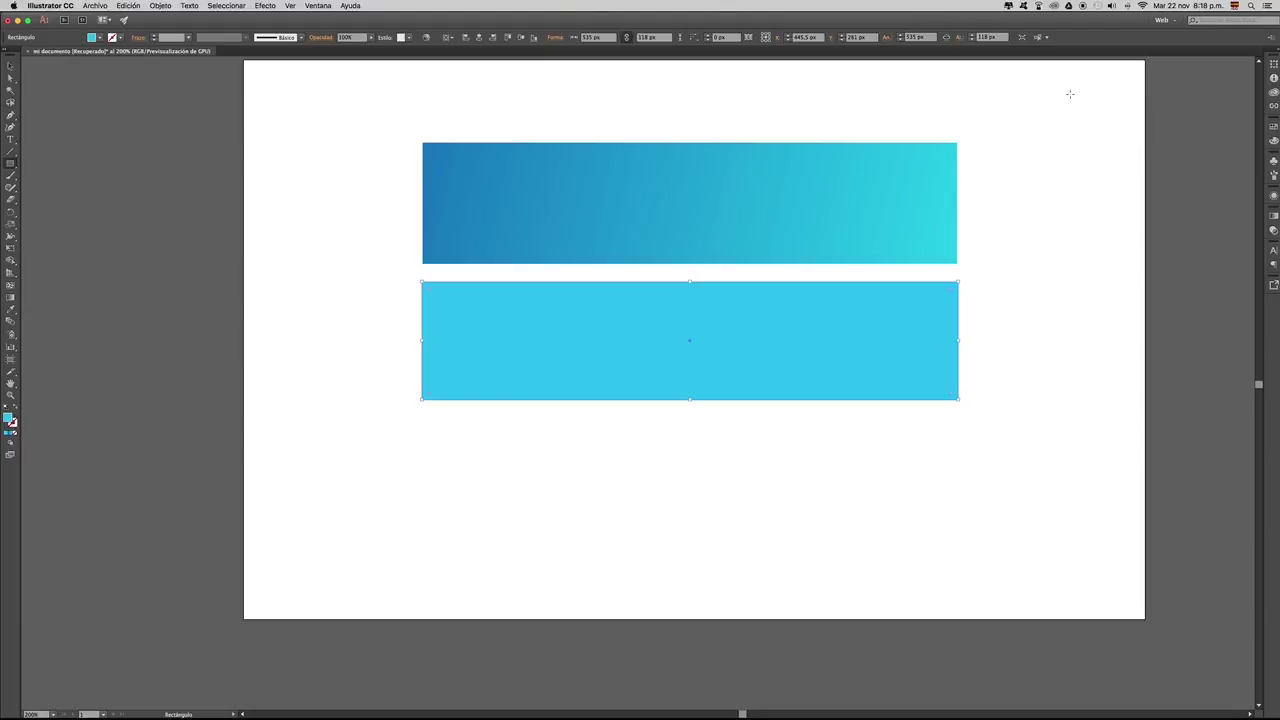
pyautogui.click(10, 66)
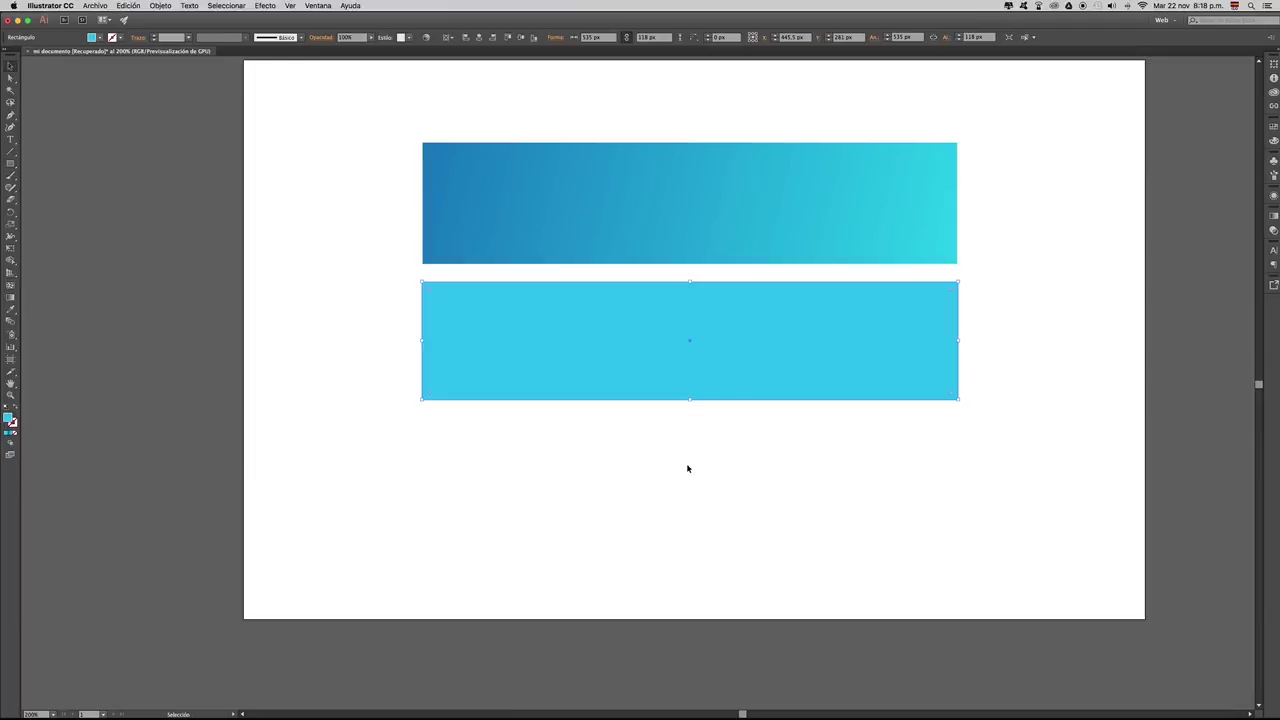
pyautogui.click(1274, 217)
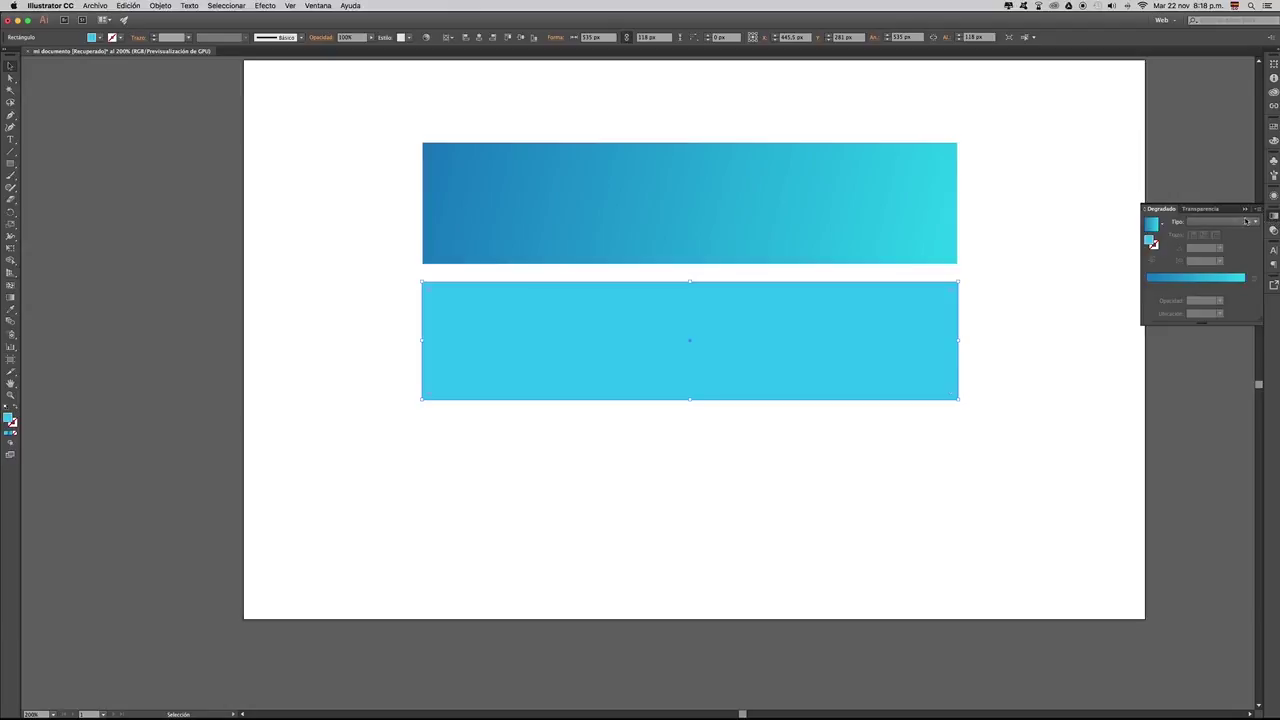
pyautogui.click(1248, 222)
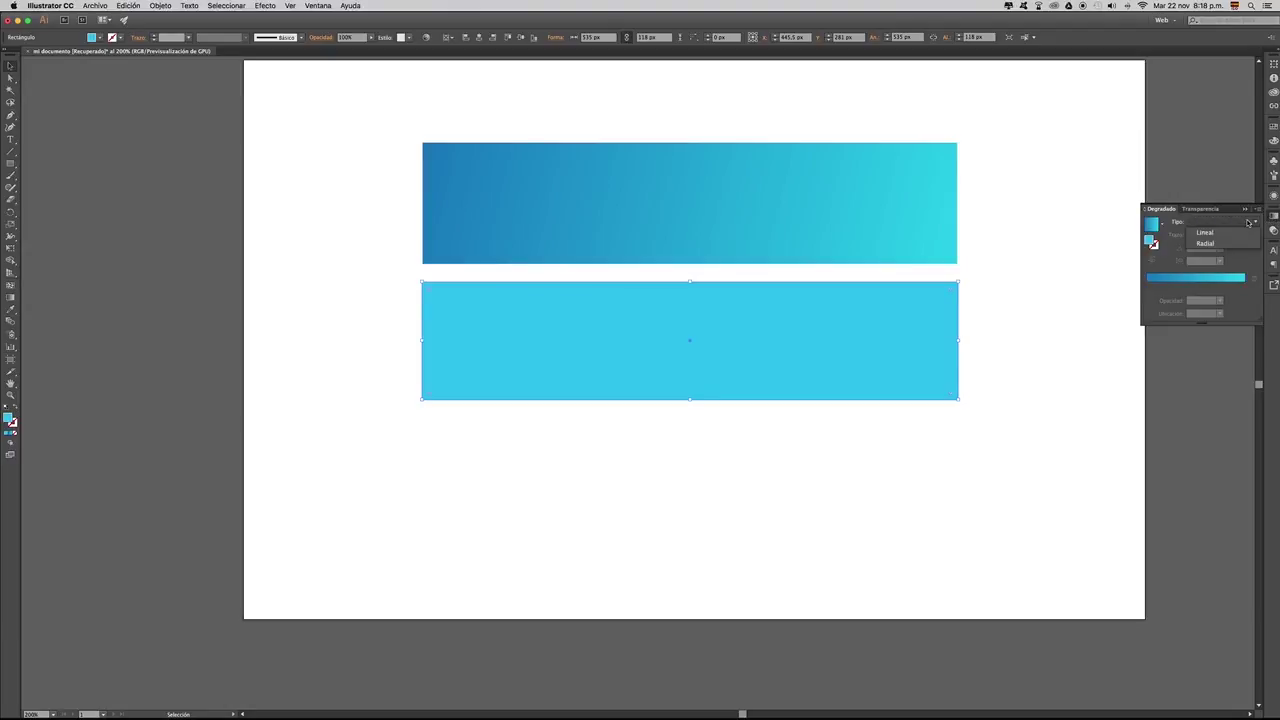
pyautogui.click(1205, 232)
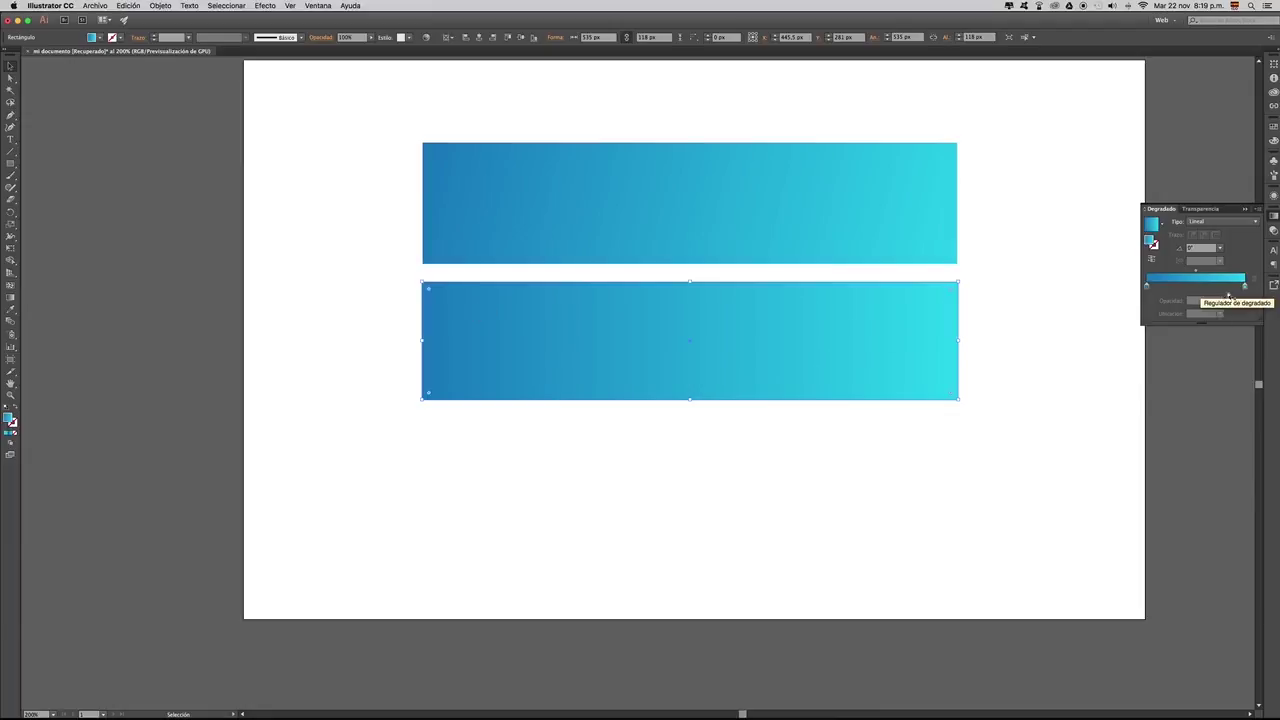
# Step: Recolor the start stop of the lower rectangle's gradient to bright red, saturation 91% and brightness 92%
pyautogui.click(1147, 289)
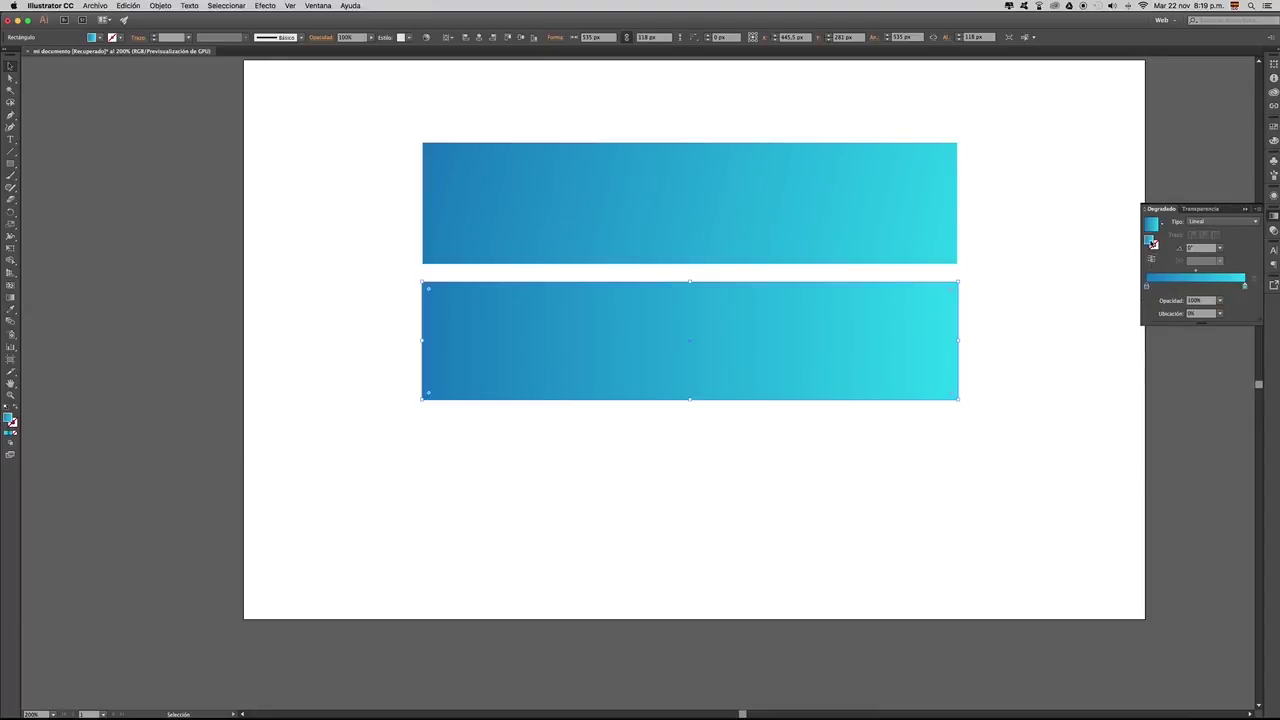
pyautogui.doubleClick(1152, 243)
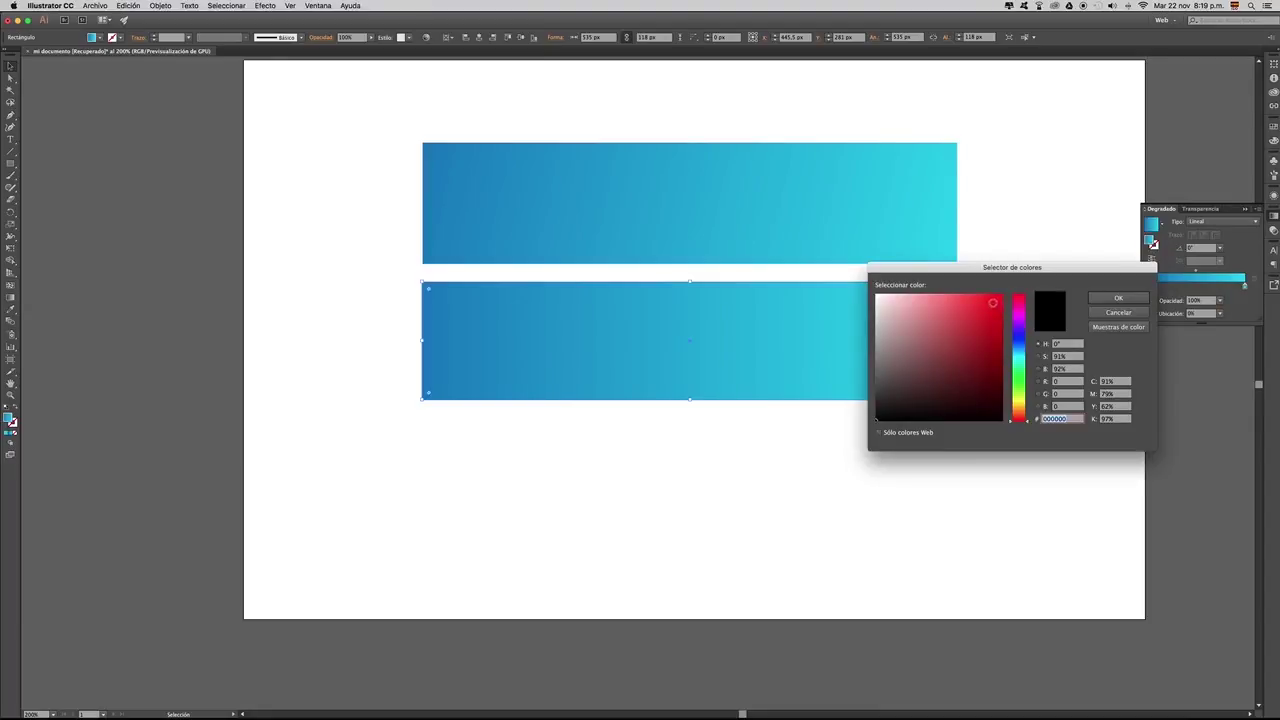
pyautogui.click(992, 302)
pyautogui.click(1118, 298)
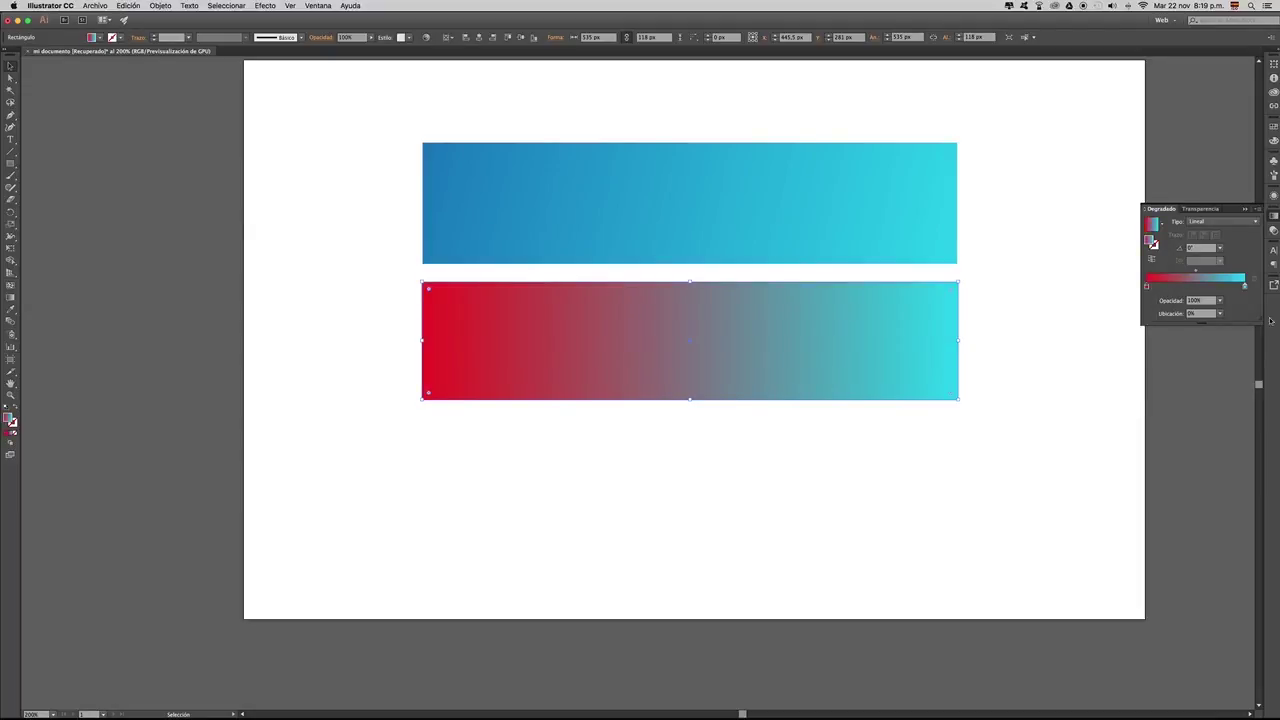
# Step: Recolor the end stop of the lower rectangle's gradient to a muted pinkish red, then deselect the rectangle
pyautogui.click(1245, 287)
pyautogui.doubleClick(1152, 243)
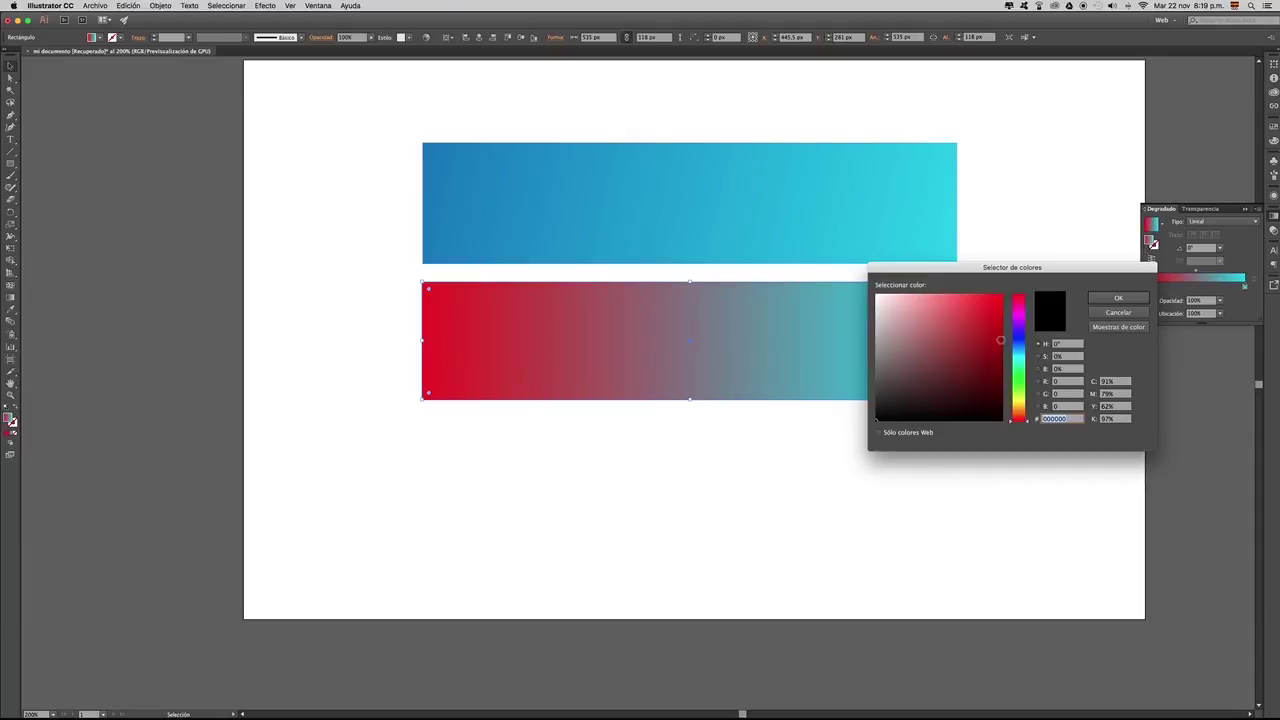
pyautogui.click(1118, 299)
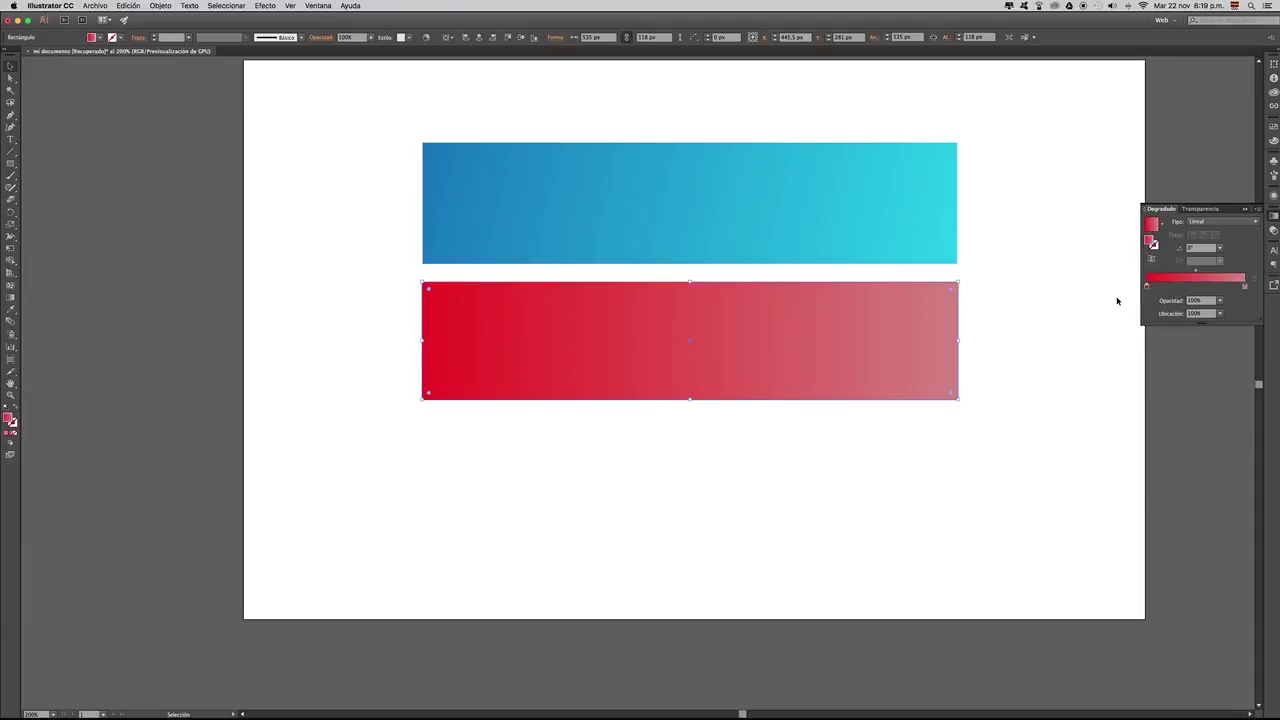
pyautogui.click(407, 280)
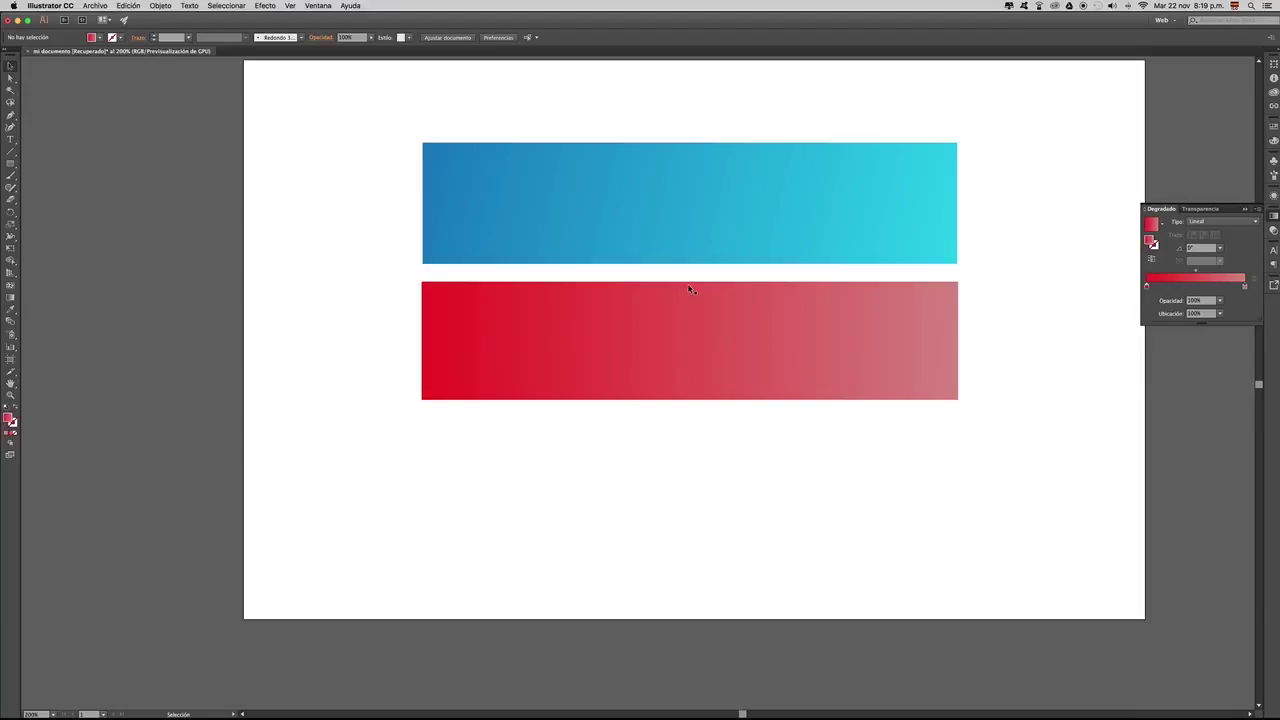
# Step: Try to recolor the gradient's end stop to near white with no object selected
pyautogui.doubleClick(1244, 286)
pyautogui.doubleClick(1152, 242)
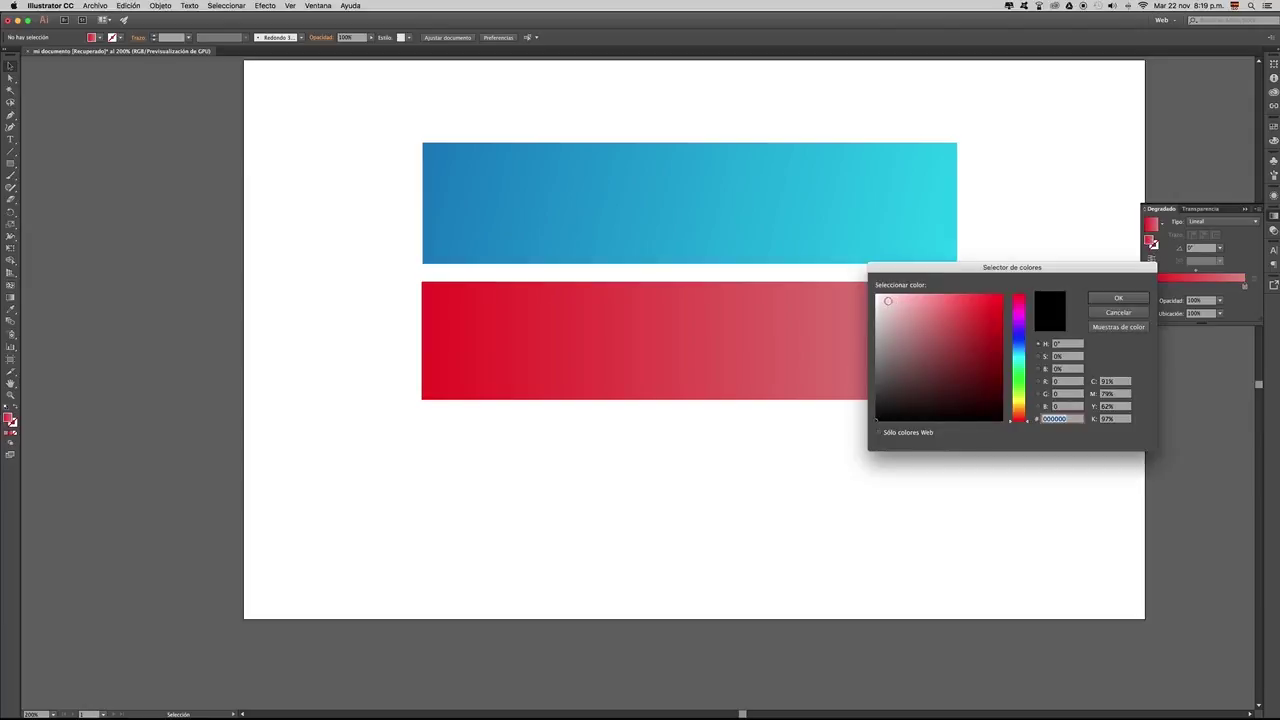
pyautogui.click(877, 298)
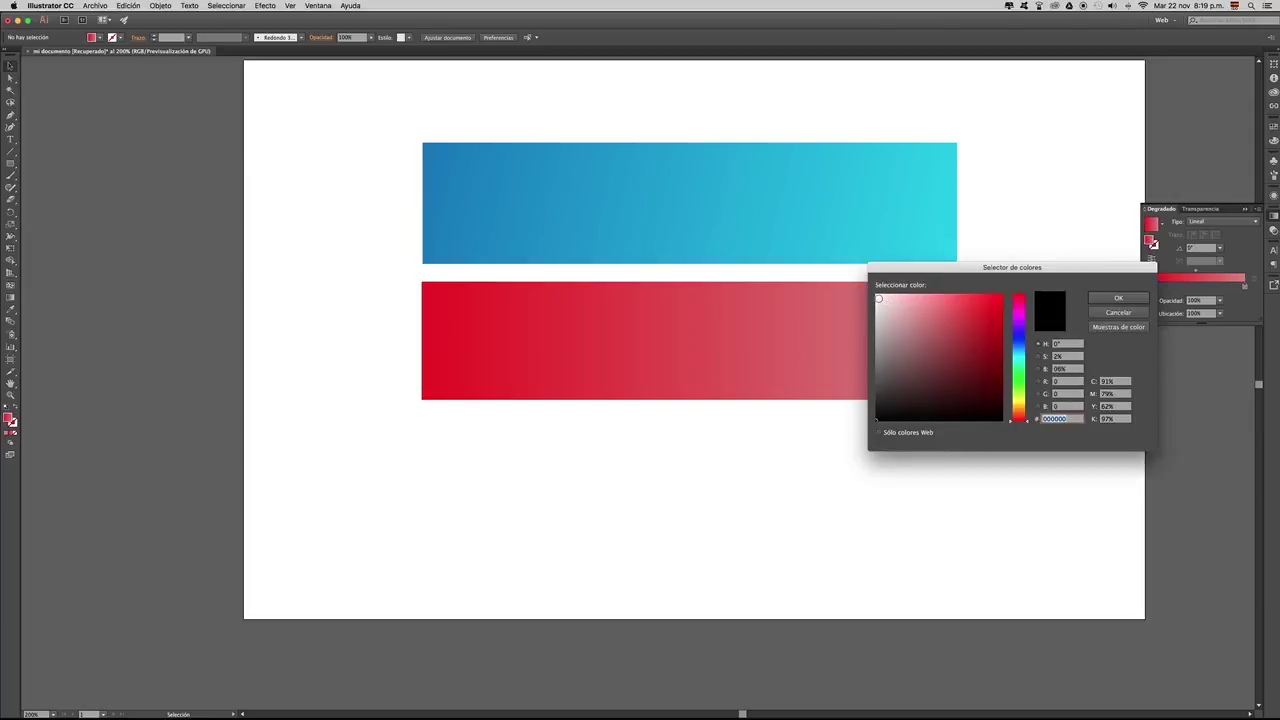
pyautogui.click(1119, 299)
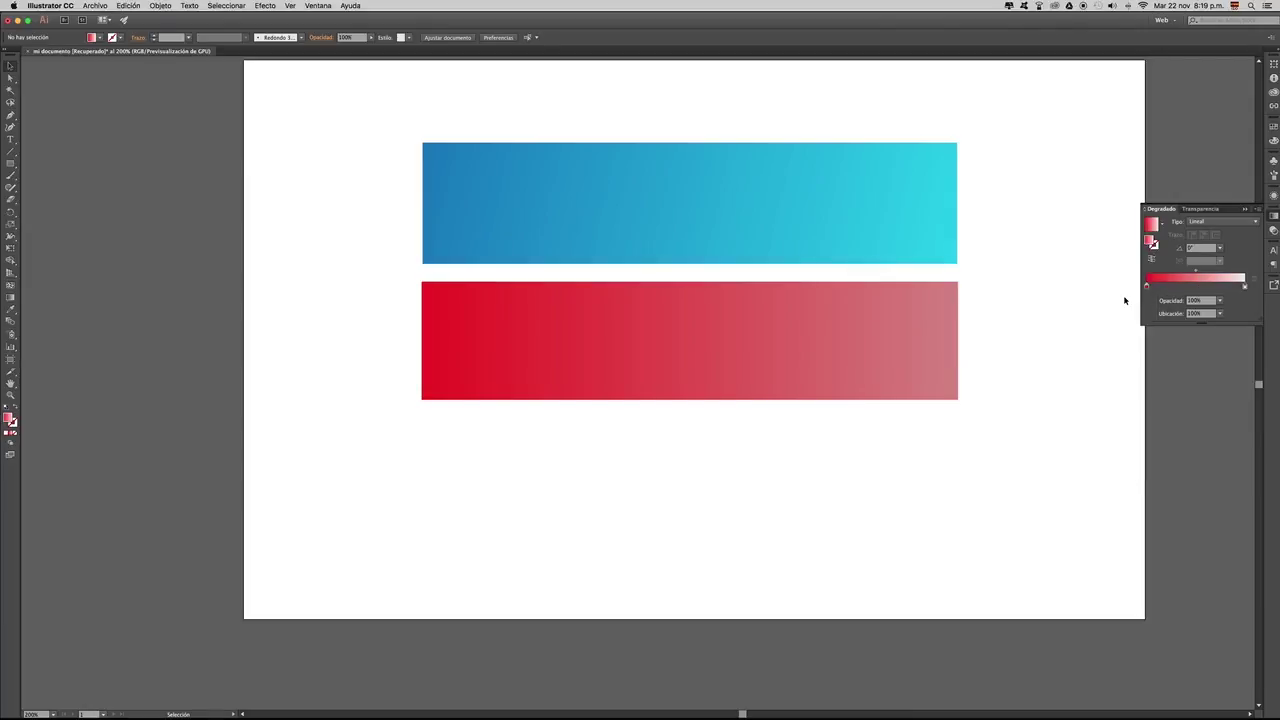
# Step: Select the lower rectangle, recolor its gradient's end stop to near white (f4eded), and move that stop to about 43% location
pyautogui.click(806, 349)
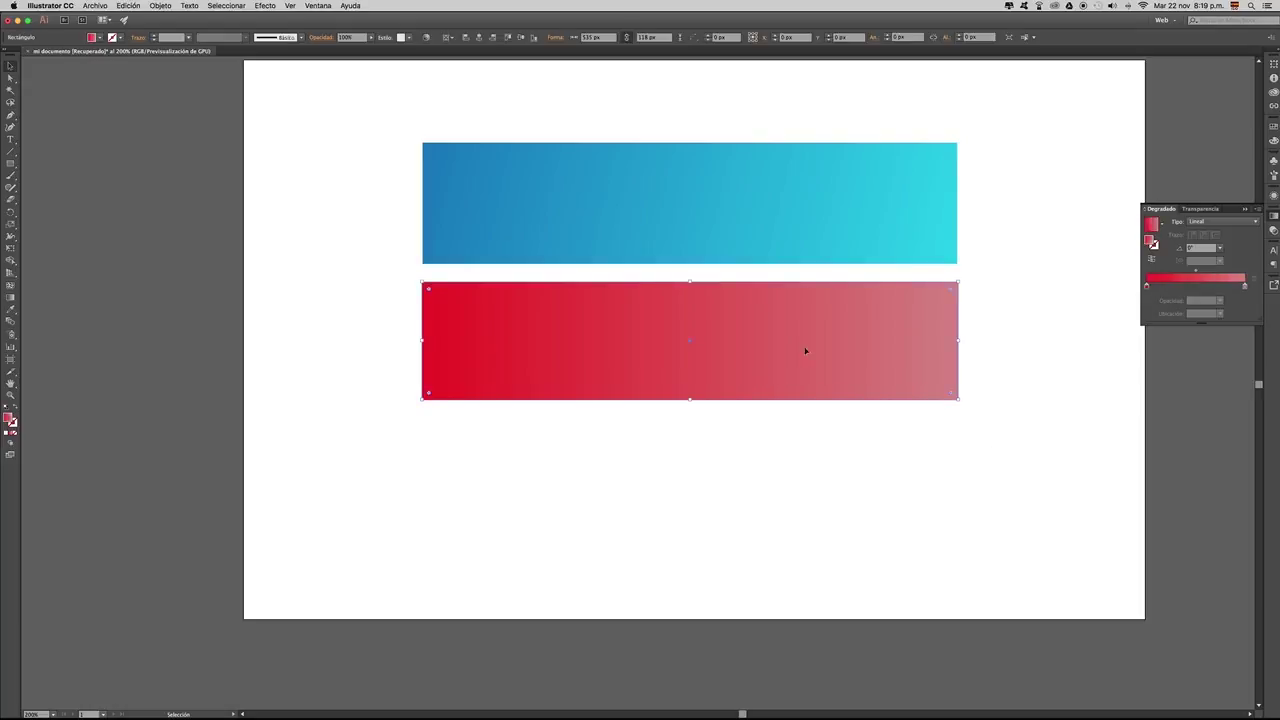
pyautogui.click(1245, 289)
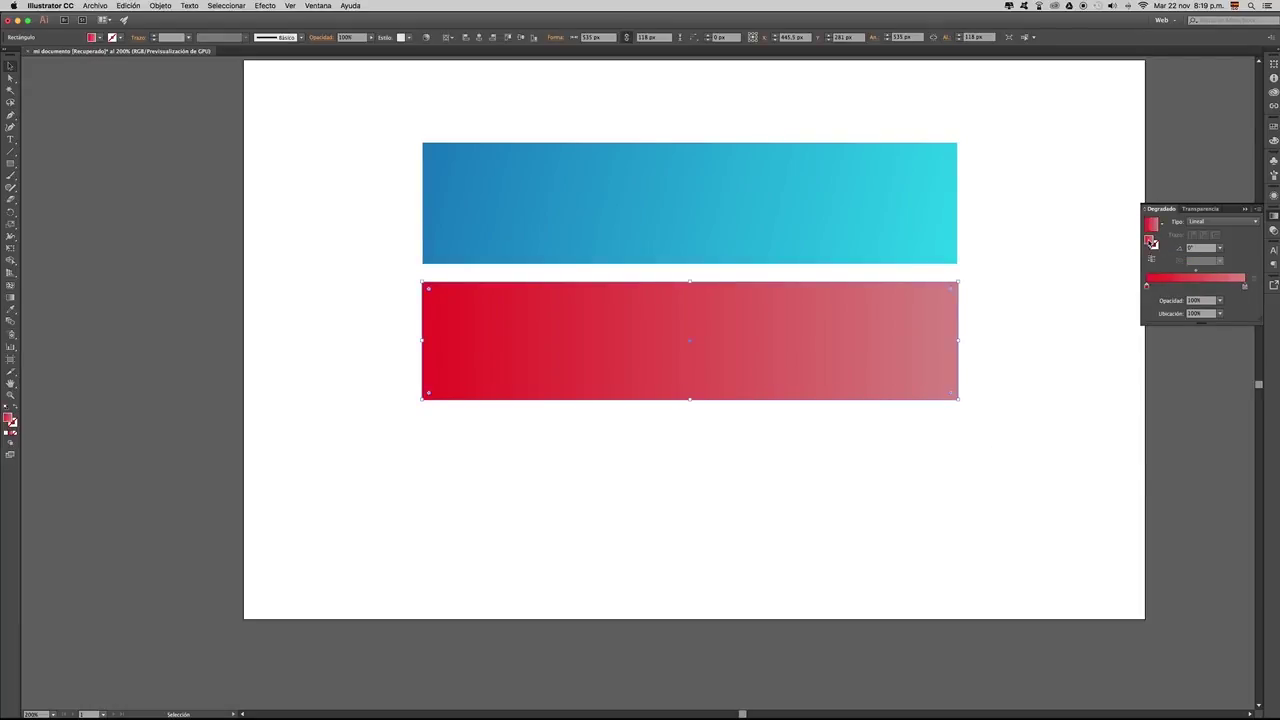
pyautogui.doubleClick(1152, 242)
pyautogui.click(878, 297)
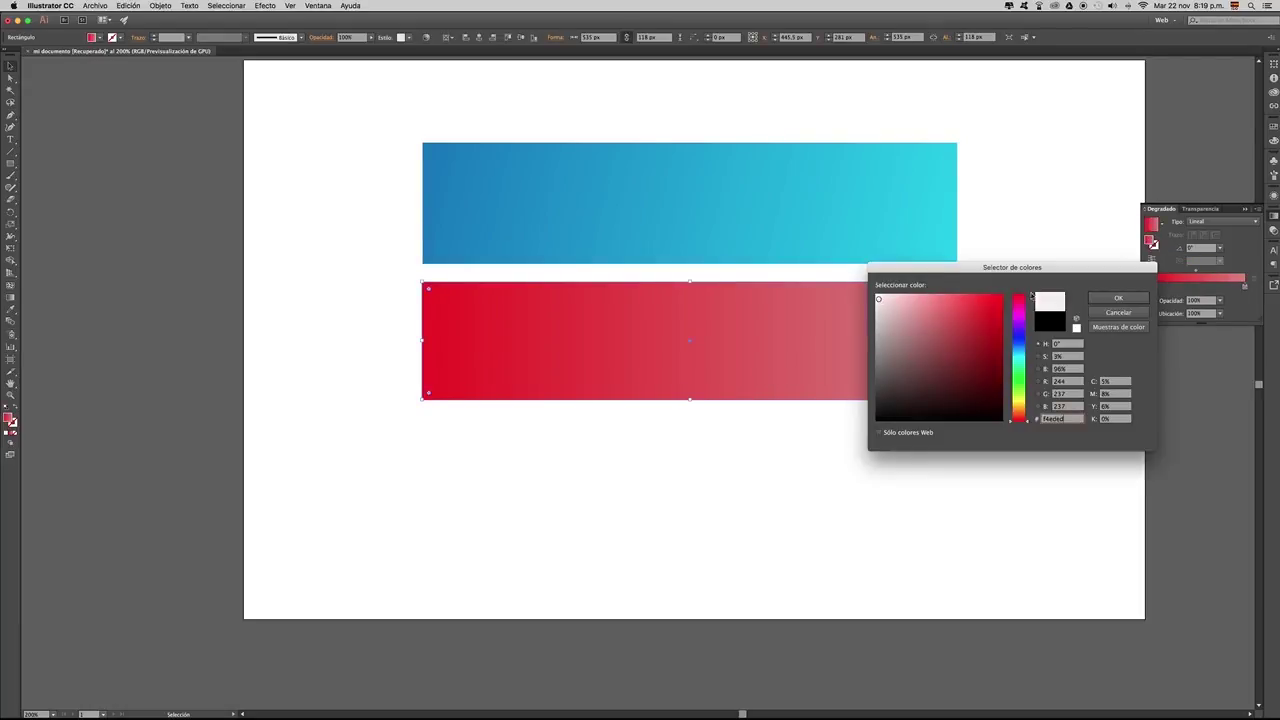
pyautogui.click(1118, 298)
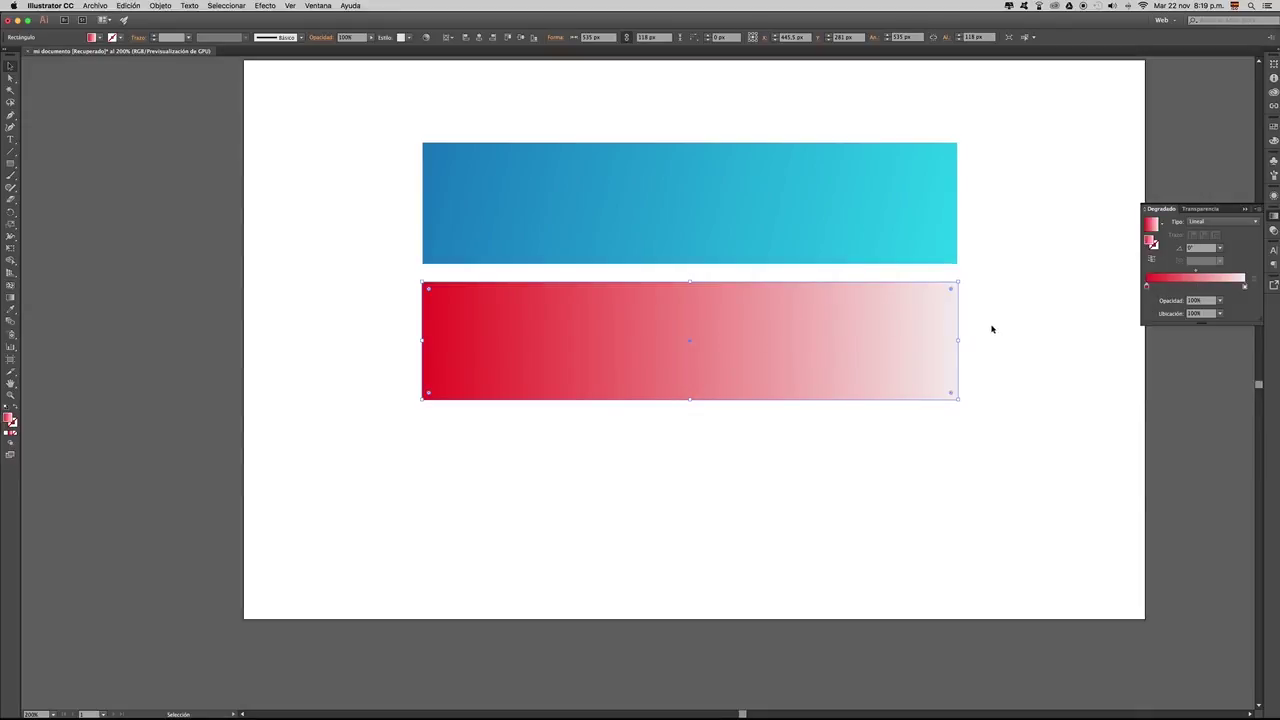
pyautogui.moveTo(1245, 289); pyautogui.dragTo(1192, 290)
pyautogui.click(581, 443)
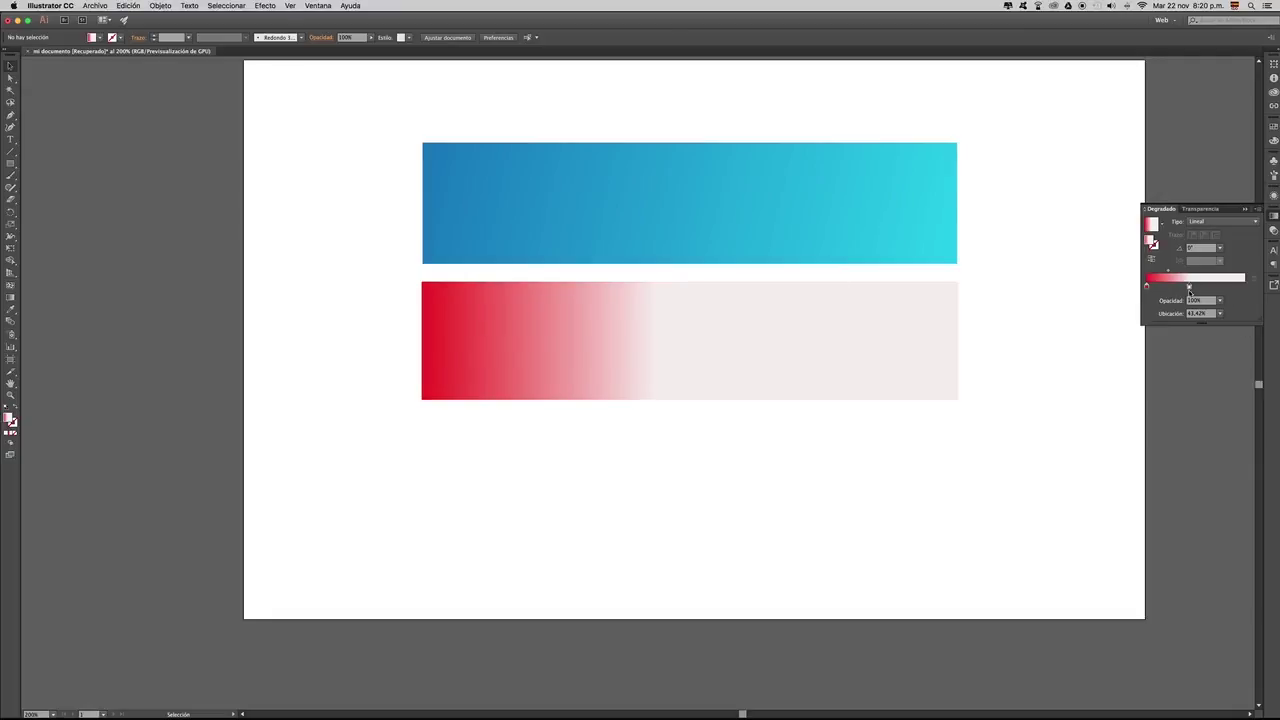
# Step: With nothing selected, try to move the gradient's end stop to 100% and recolor it red
pyautogui.moveTo(1189, 287); pyautogui.dragTo(1245, 288)
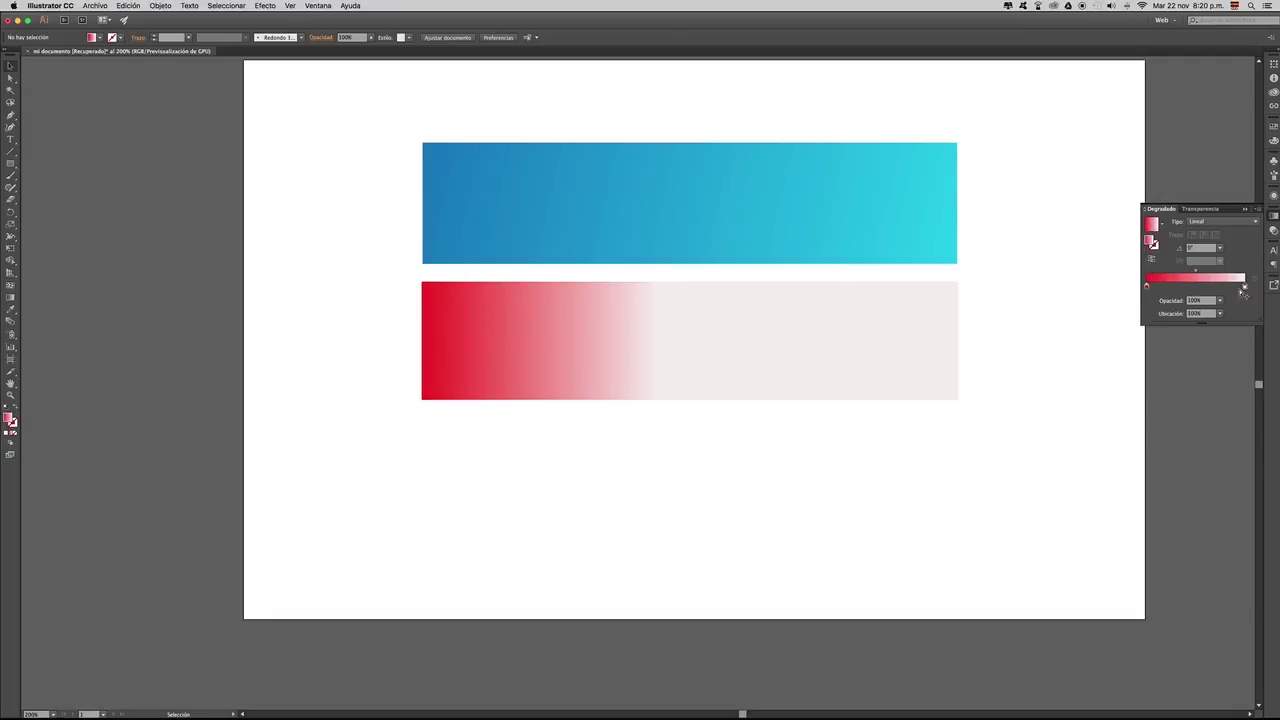
pyautogui.doubleClick(1245, 288)
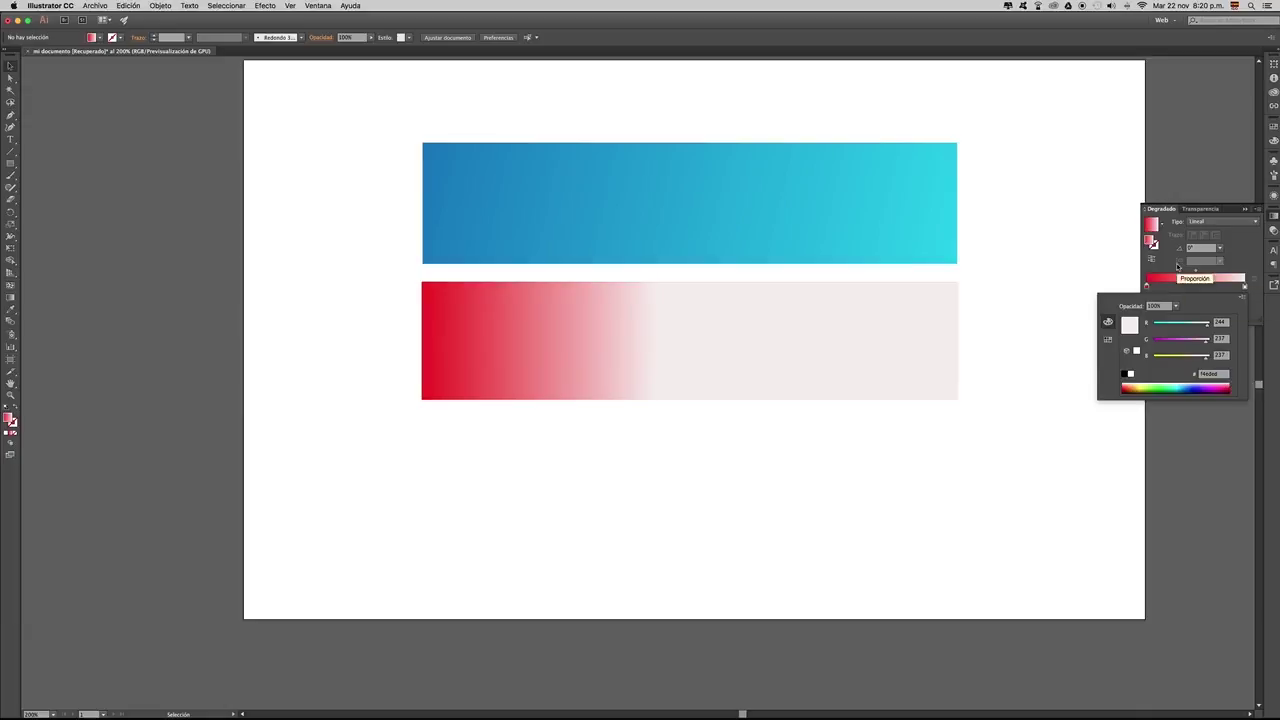
pyautogui.doubleClick(1153, 243)
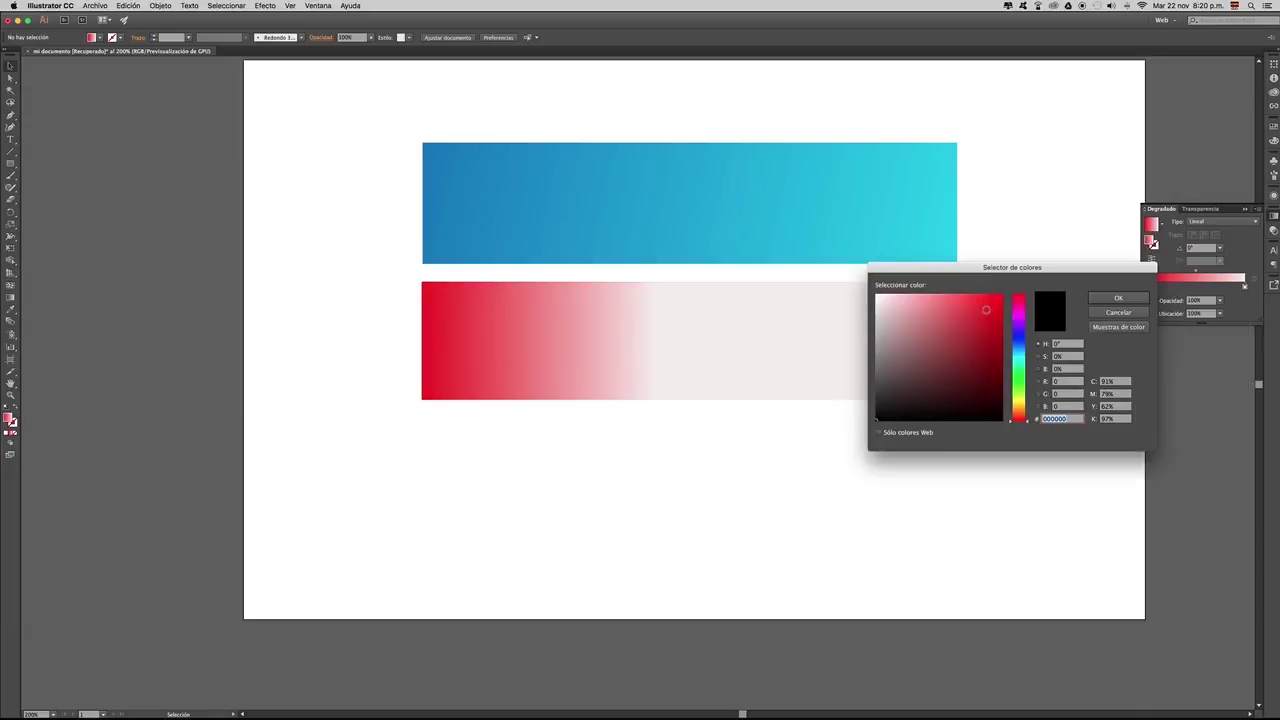
pyautogui.click(980, 312)
pyautogui.click(1118, 298)
# Step: Select the lower rectangle, recolor its gradient's end stop to a muted red, and change the gradient type to Radial
pyautogui.click(843, 325)
pyautogui.doubleClick(1189, 288)
pyautogui.doubleClick(1153, 243)
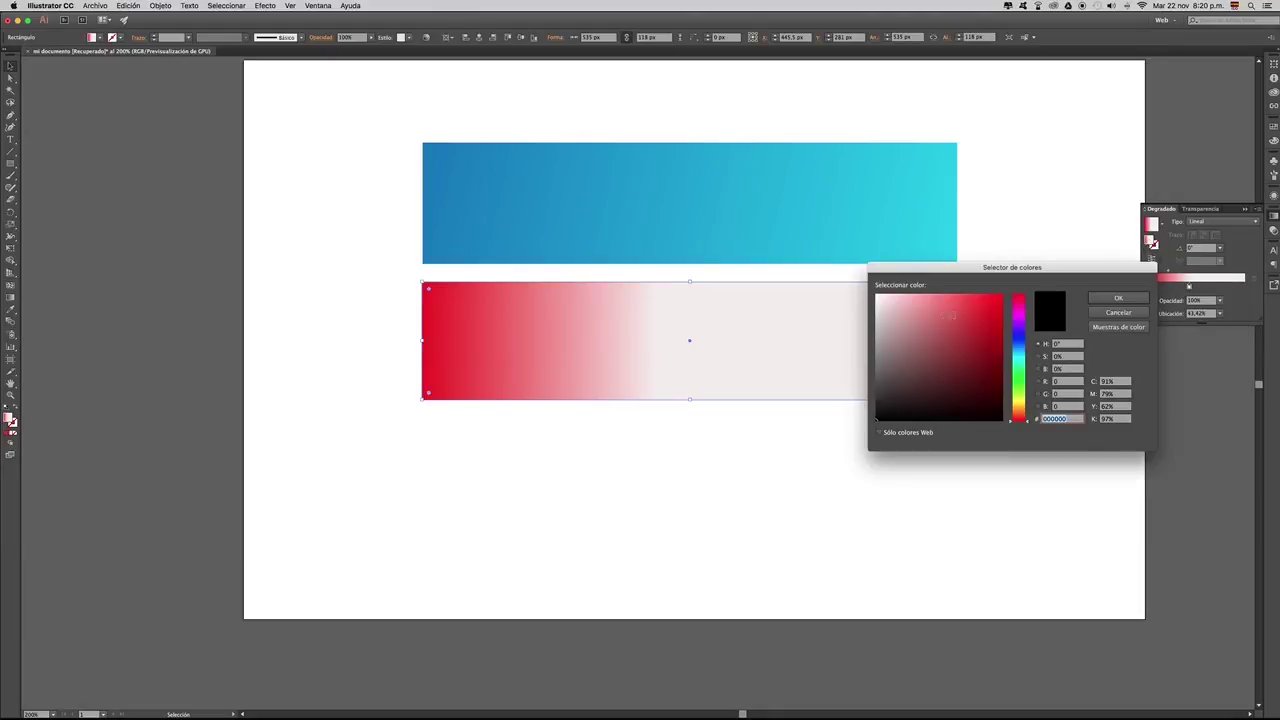
pyautogui.click(950, 315)
pyautogui.click(1110, 299)
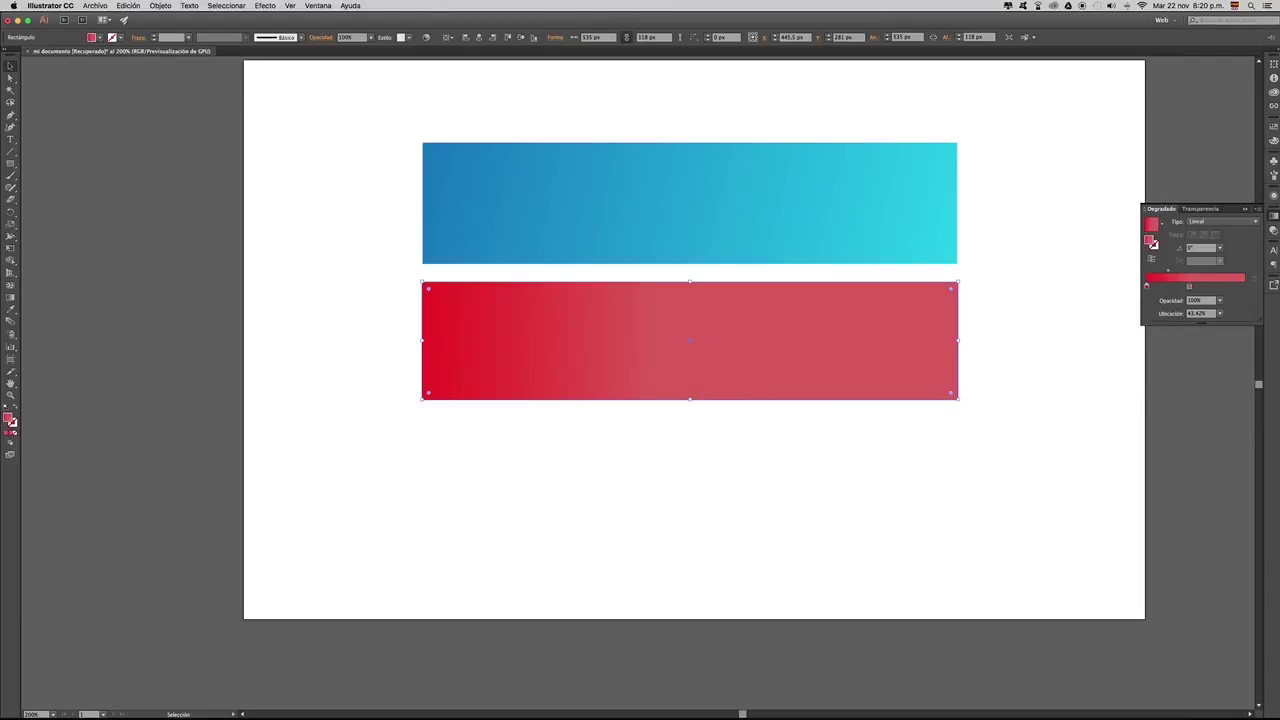
pyautogui.click(1218, 221)
pyautogui.click(1205, 246)
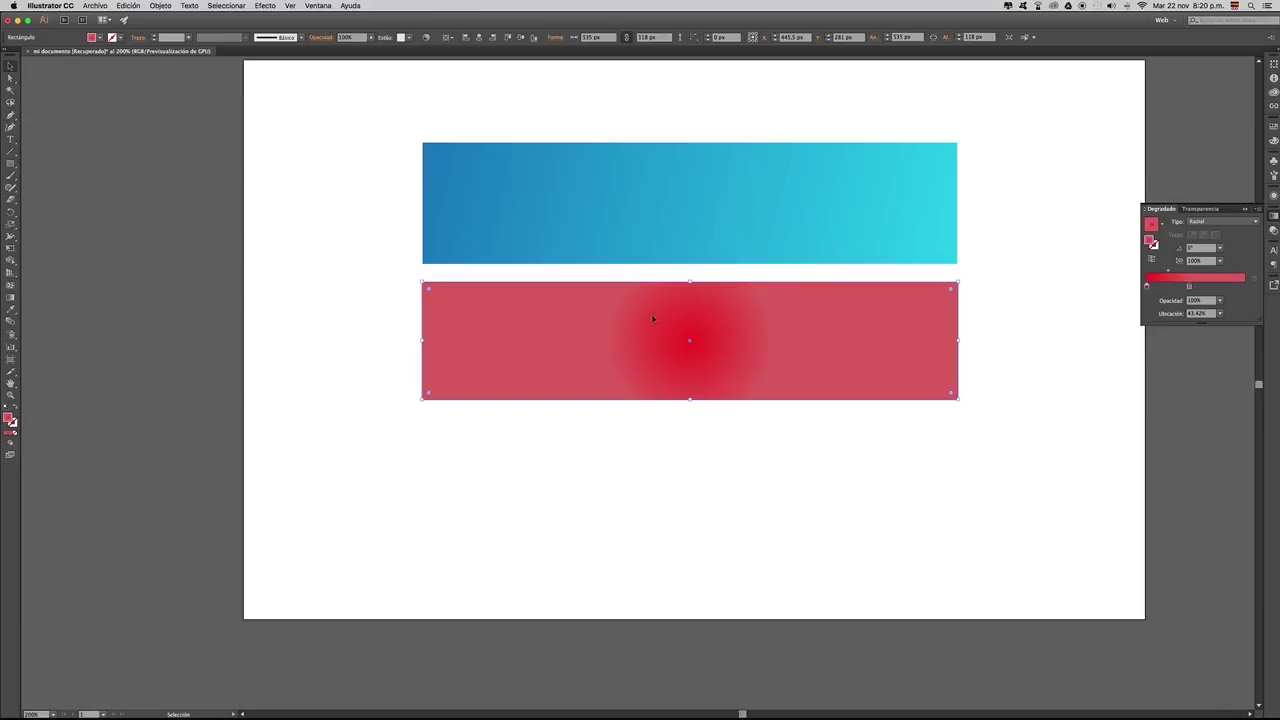
# Step: Change the lower rectangle's gradient to Linear and redraw it vertically from the top edge to just below the bottom edge
pyautogui.click(1211, 222)
pyautogui.click(1205, 232)
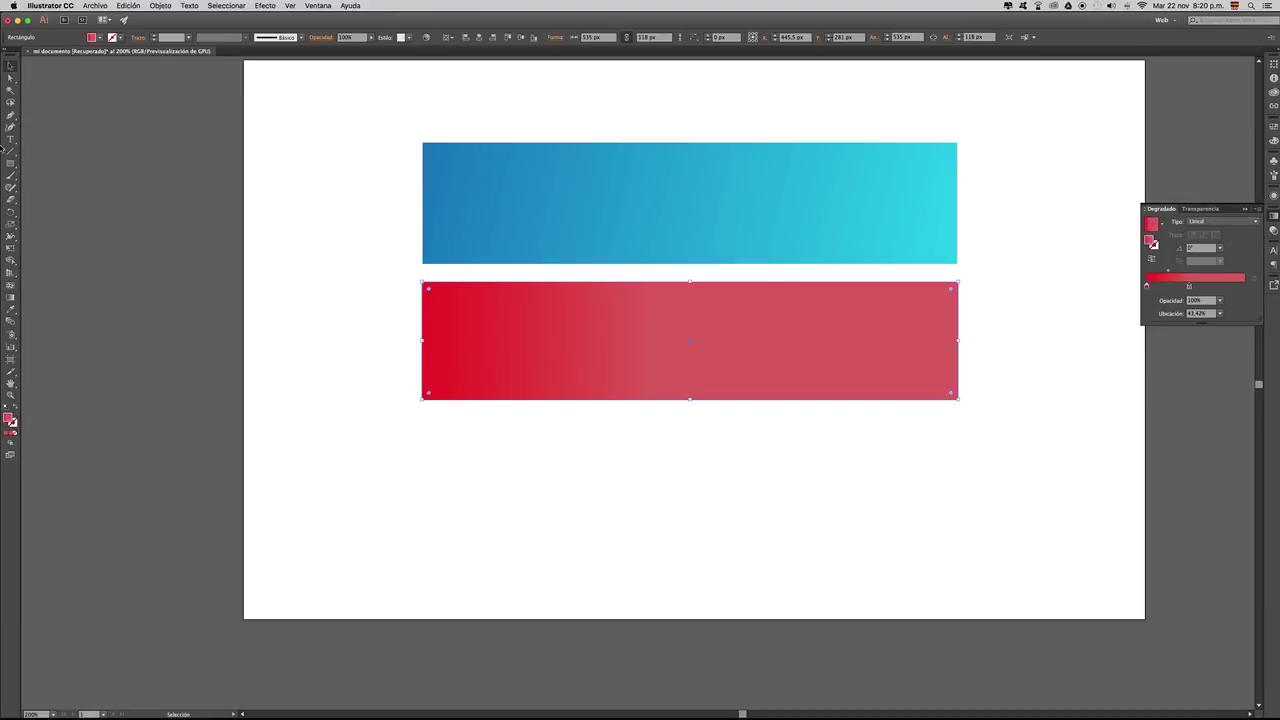
pyautogui.click(10, 297)
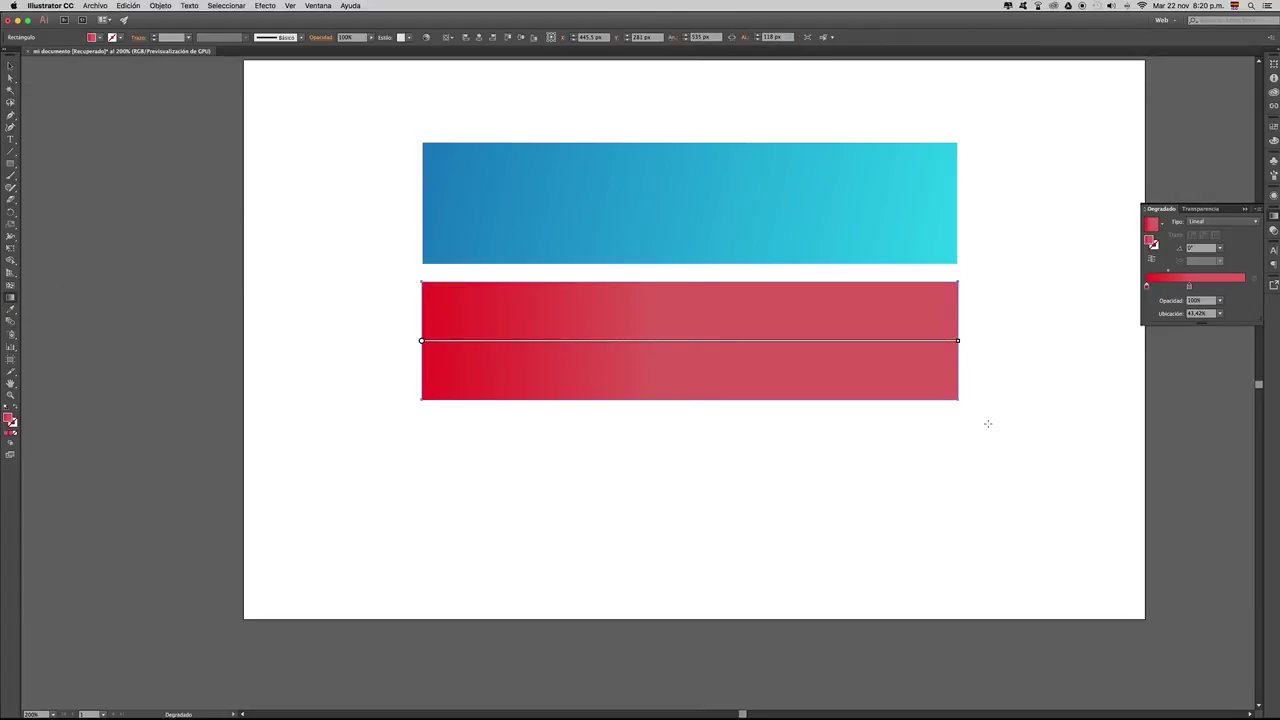
pyautogui.moveTo(971, 406); pyautogui.dragTo(396, 275)
pyautogui.moveTo(967, 279); pyautogui.dragTo(329, 420)
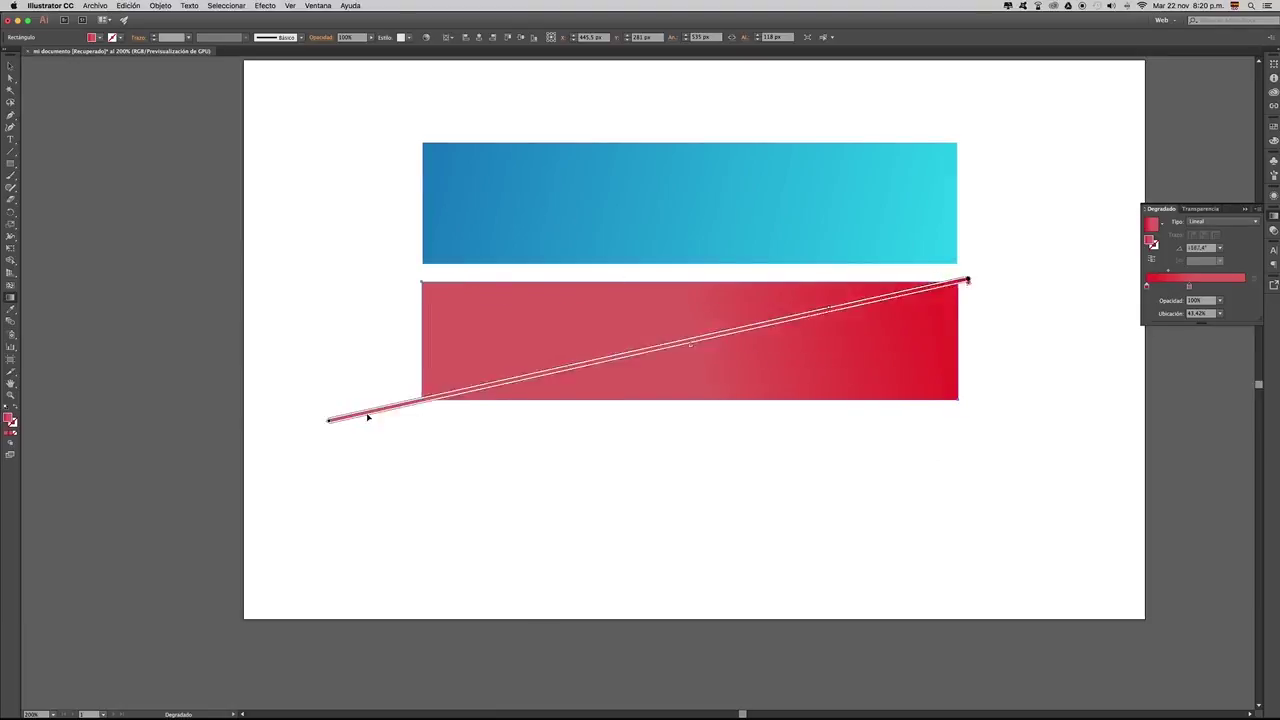
pyautogui.moveTo(671, 279); pyautogui.dragTo(668, 440)
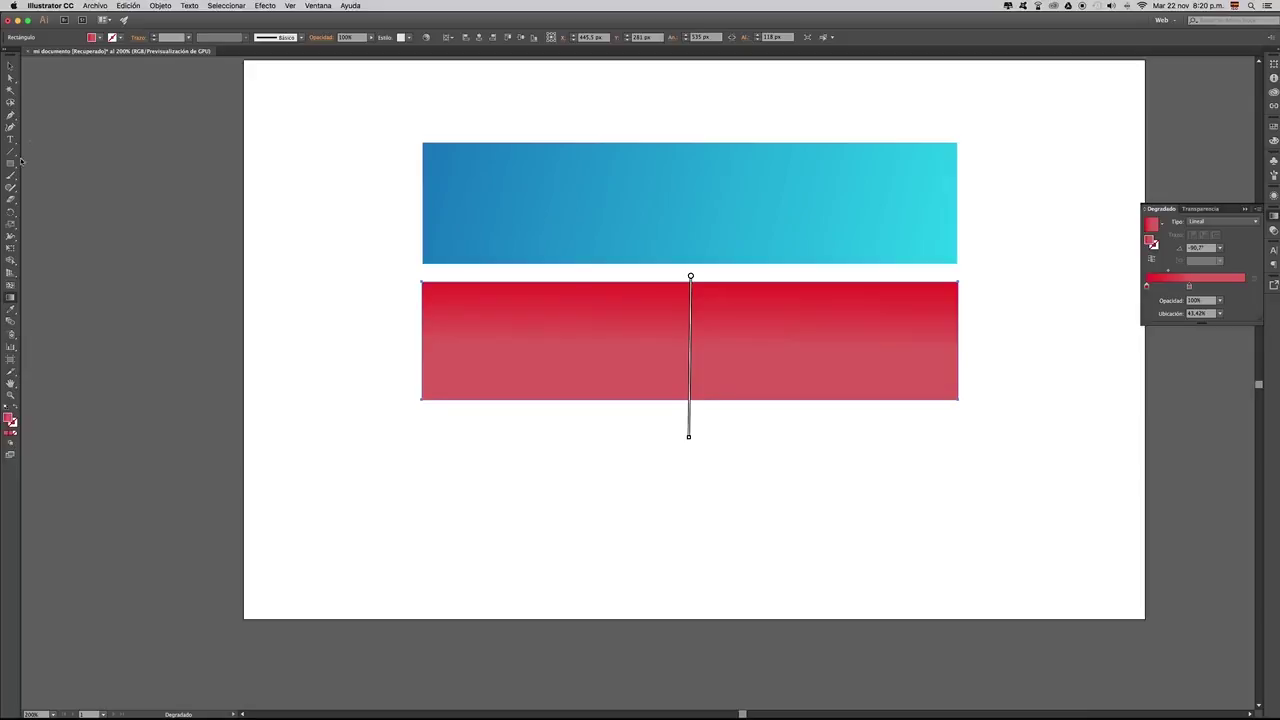
# Step: Draw a circle of about 113 px below the red rectangle's left end and set its gradient type to Radial
pyautogui.moveTo(10, 163); pyautogui.dragTo(38, 190)
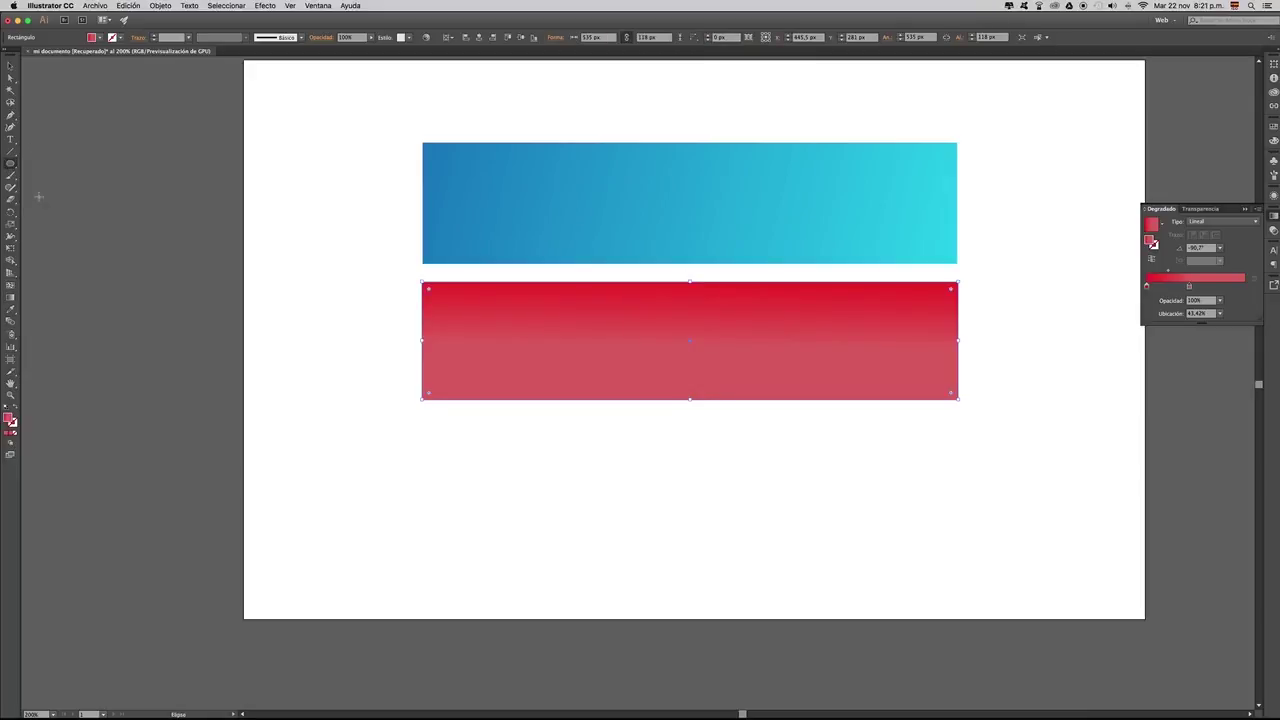
pyautogui.moveTo(428, 432); pyautogui.dragTo(530, 546)
pyautogui.click(1214, 222)
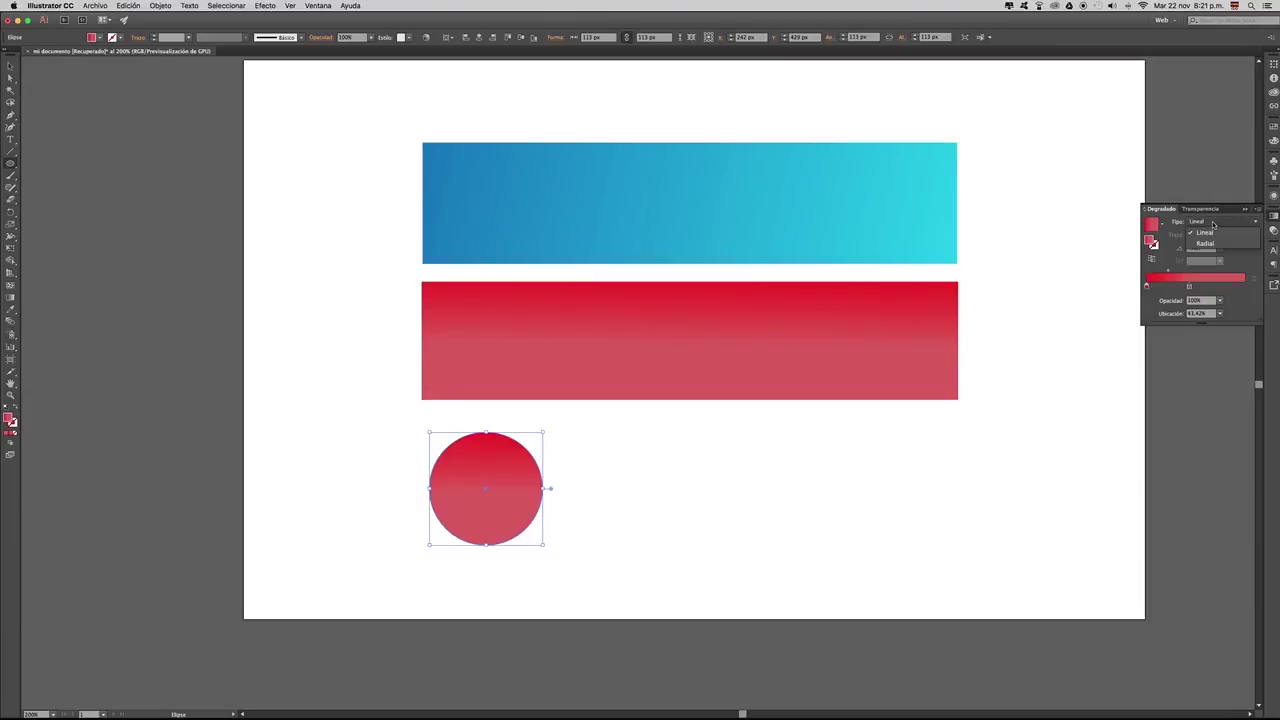
pyautogui.click(1204, 247)
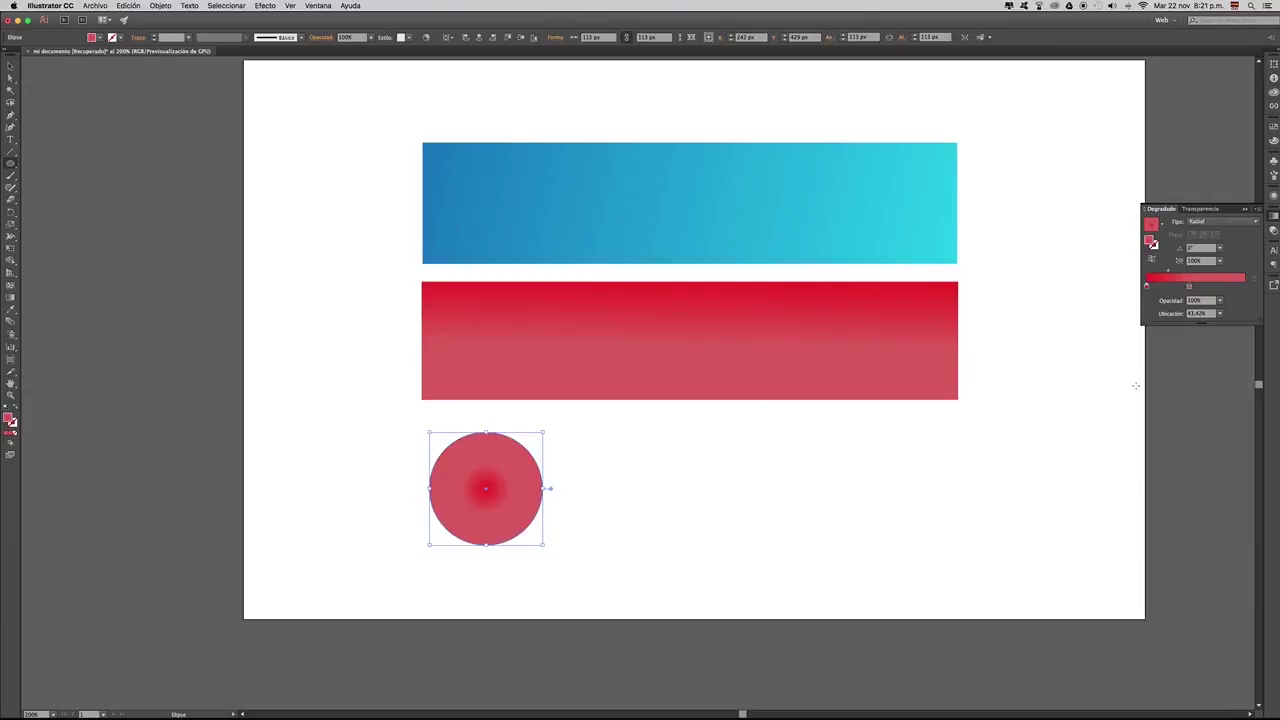
# Step: Set the circle's gradient angle to 135° and shift the radial center toward its upper left with the Gradient tool
pyautogui.click(1219, 248)
pyautogui.click(1231, 281)
pyautogui.click(1220, 262)
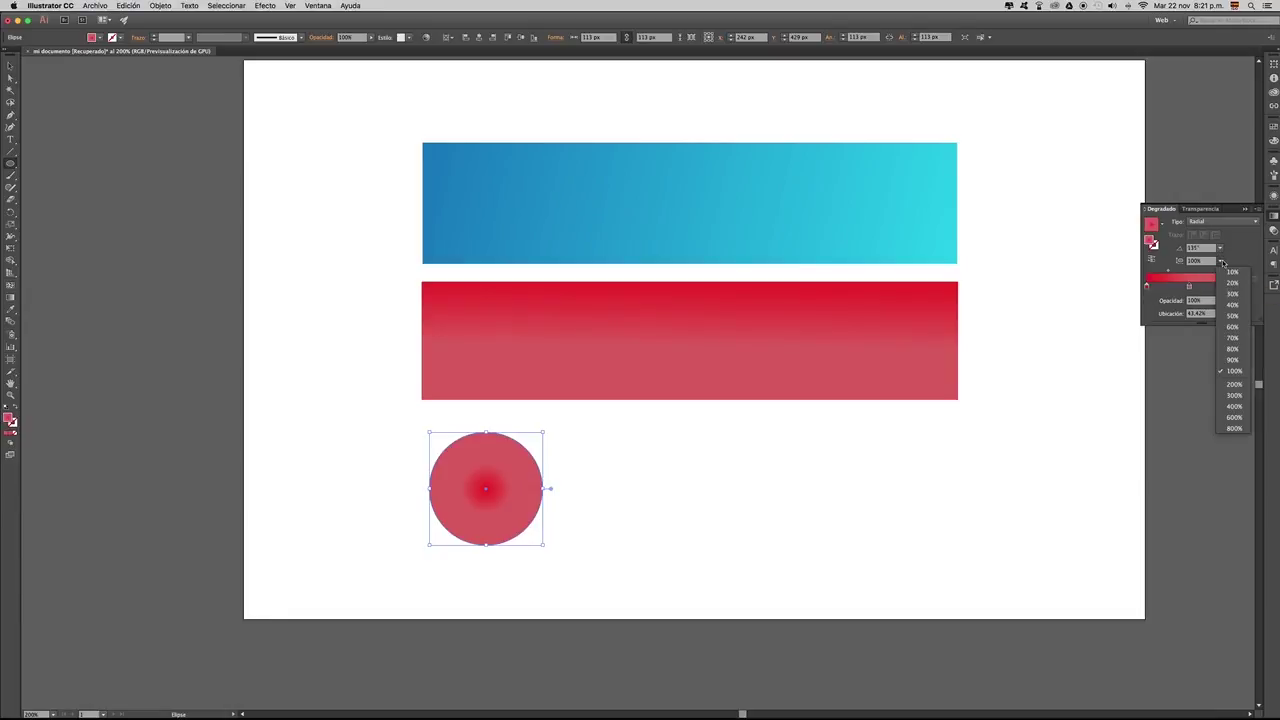
pyautogui.click(11, 298)
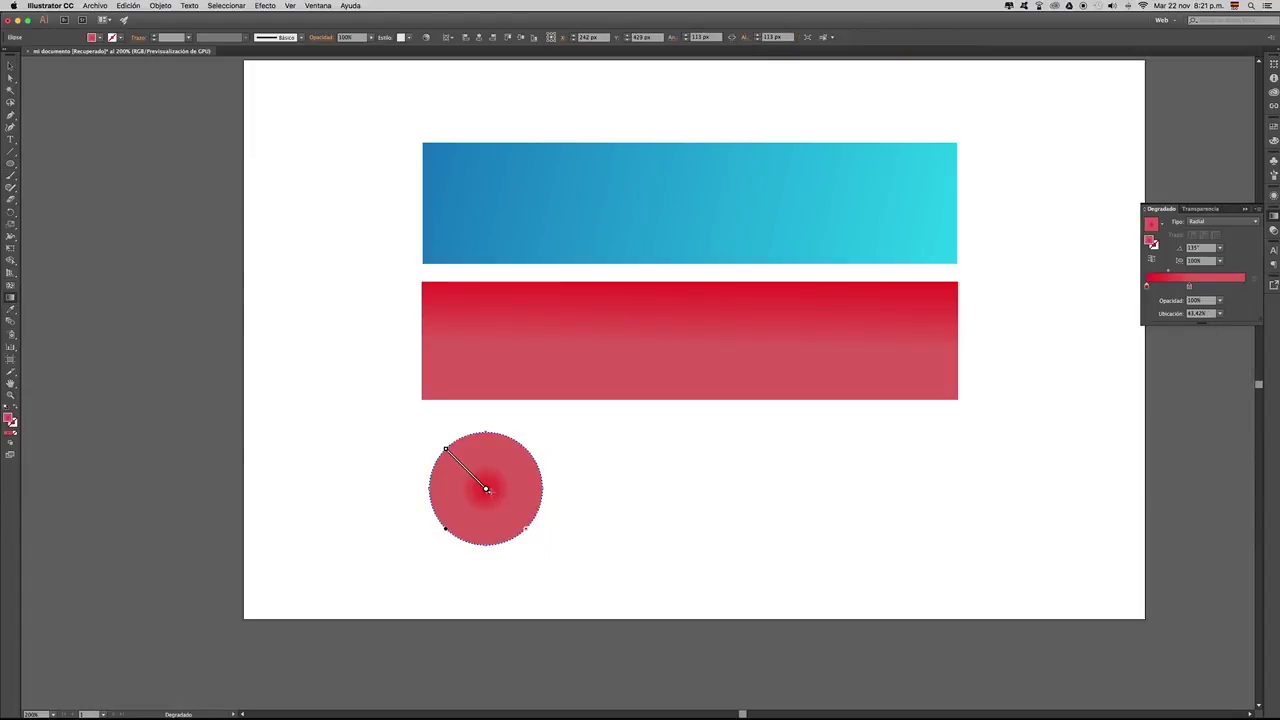
pyautogui.moveTo(450, 438)
pyautogui.mouseDown()
pyautogui.moveTo(490, 479)
pyautogui.moveTo(494, 452)
pyautogui.moveTo(483, 453)
pyautogui.mouseUp()
pyautogui.moveTo(480, 453); pyautogui.dragTo(459, 465)
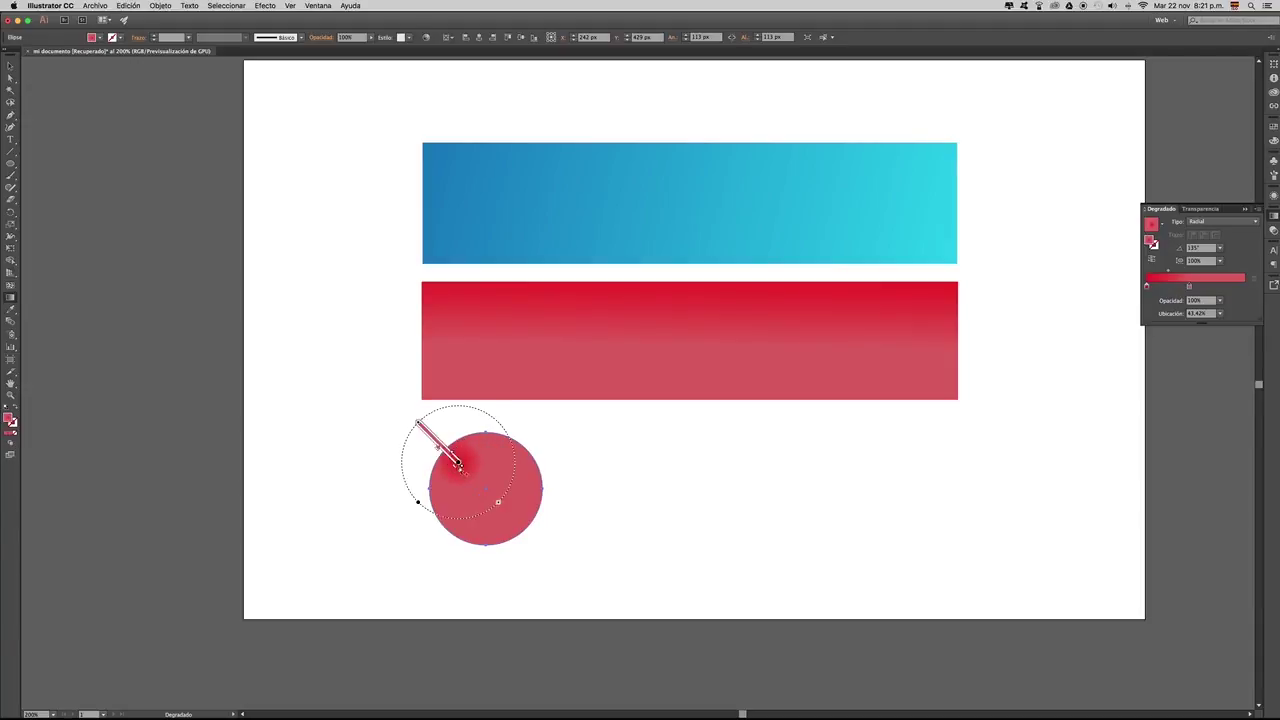
# Step: Swap the circle's gradient stops, placing the muted red at the start and the bright red at 100%
pyautogui.moveTo(1188, 287); pyautogui.dragTo(1238, 287)
pyautogui.click(1147, 288)
pyautogui.click(1146, 289)
pyautogui.moveTo(1238, 287); pyautogui.dragTo(1246, 287)
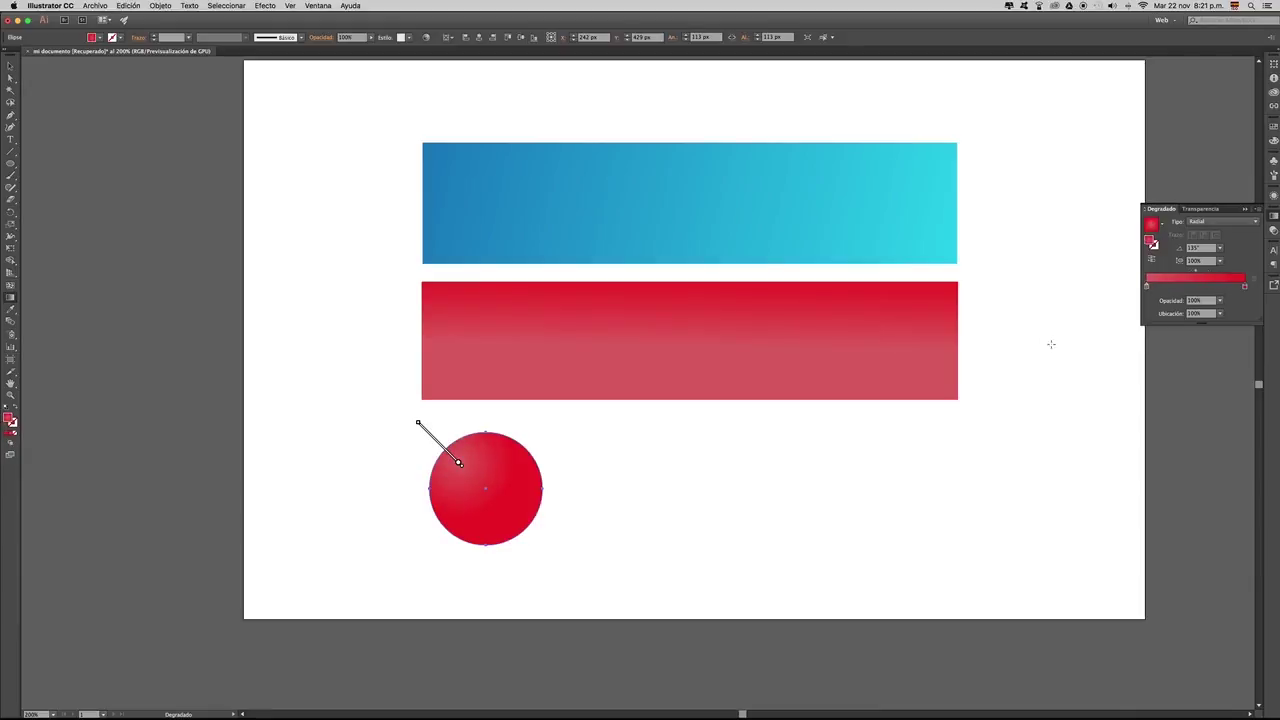
# Step: Recolor the start stop of the circle's gradient to light pink (R 239, G 142, B 142)
pyautogui.moveTo(432, 445)
pyautogui.click(1146, 287)
pyautogui.doubleClick(1150, 242)
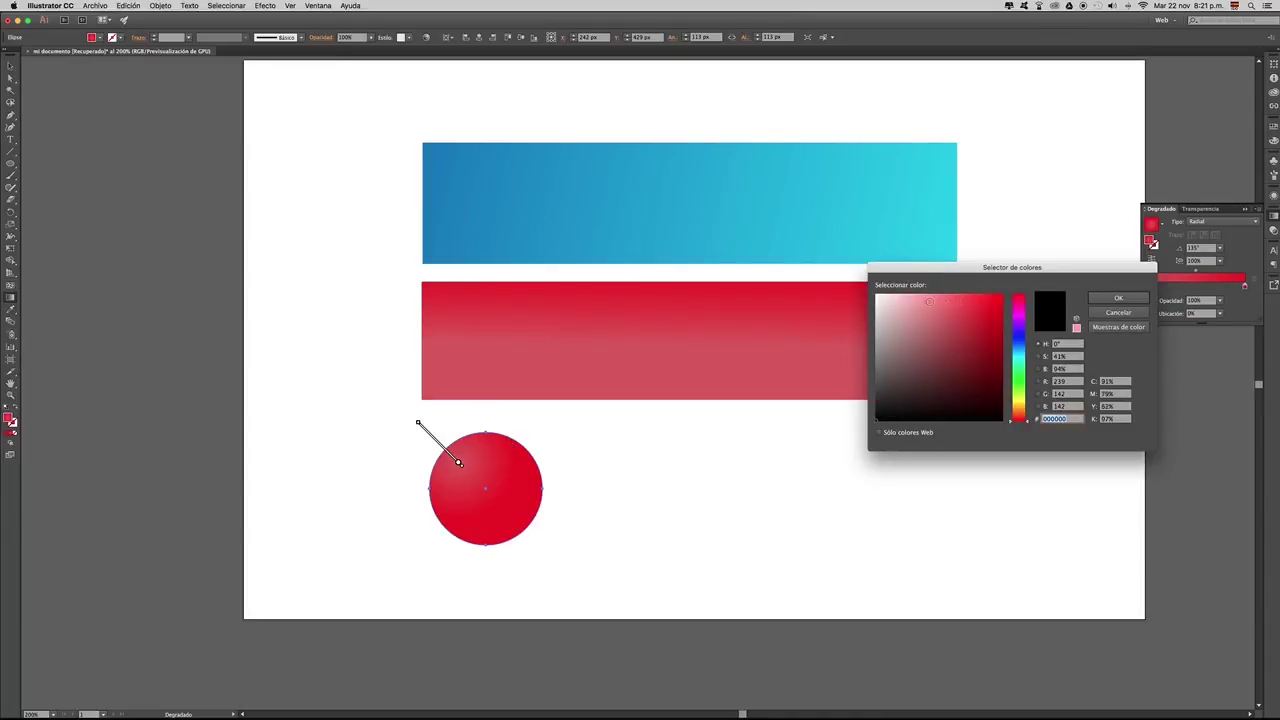
pyautogui.click(1112, 298)
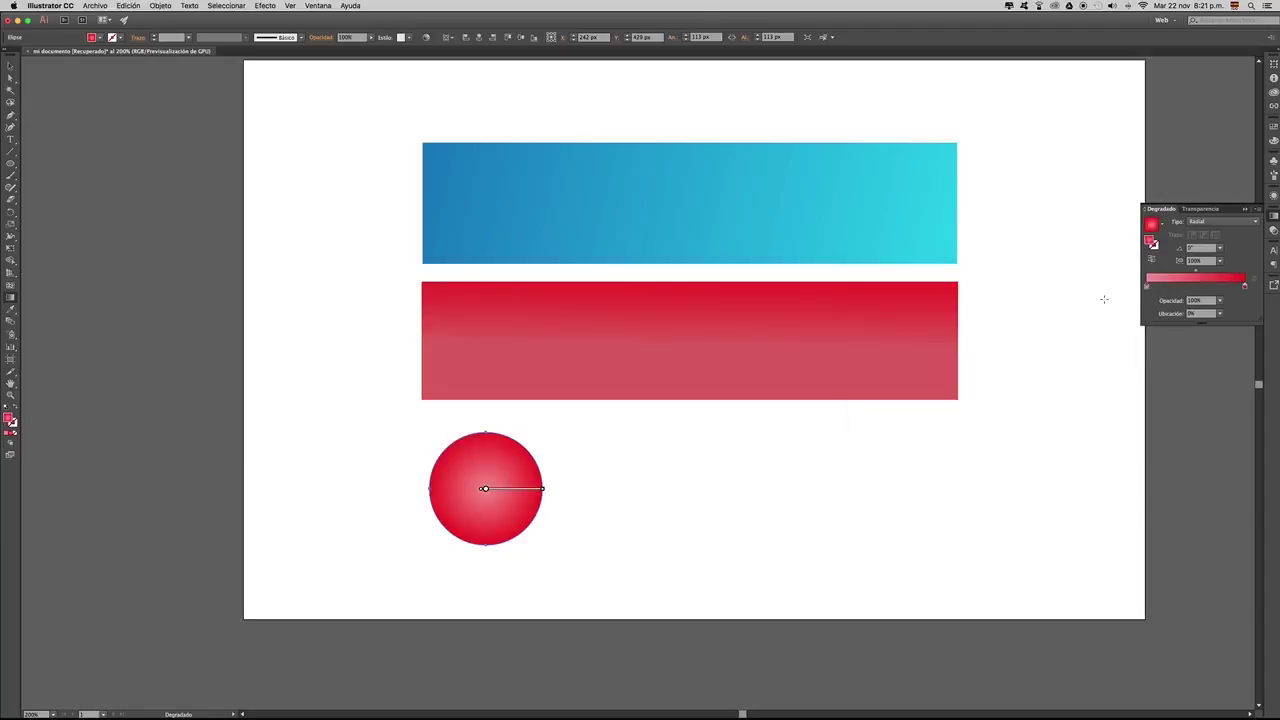
# Step: Reposition the circle's radial gradient so its light center sits near the upper-left edge, and deselect the circle
pyautogui.moveTo(486, 491)
pyautogui.moveTo(488, 490)
pyautogui.mouseDown()
pyautogui.moveTo(464, 461)
pyautogui.moveTo(469, 479)
pyautogui.moveTo(527, 487)
pyautogui.mouseUp()
pyautogui.moveTo(471, 484)
pyautogui.moveTo(411, 469); pyautogui.dragTo(450, 476)
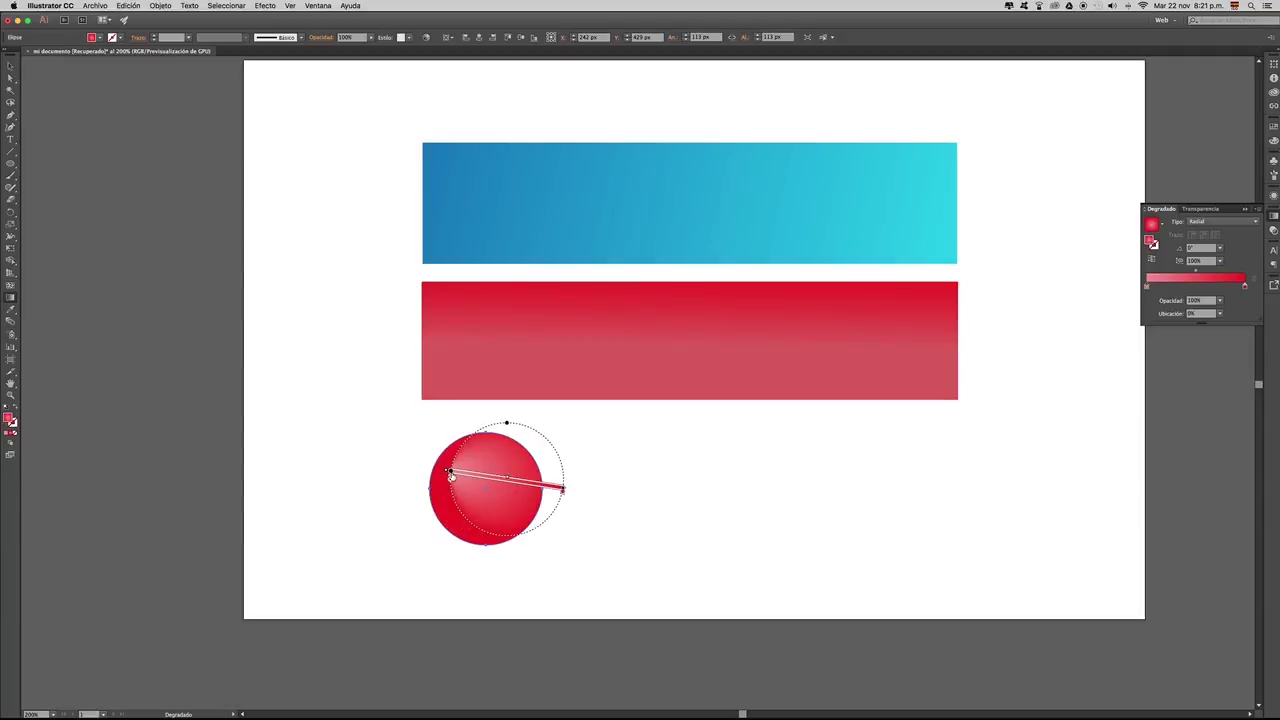
pyautogui.click(449, 474)
pyautogui.moveTo(449, 474); pyautogui.dragTo(427, 461)
pyautogui.click(10, 66)
pyautogui.click(357, 170)
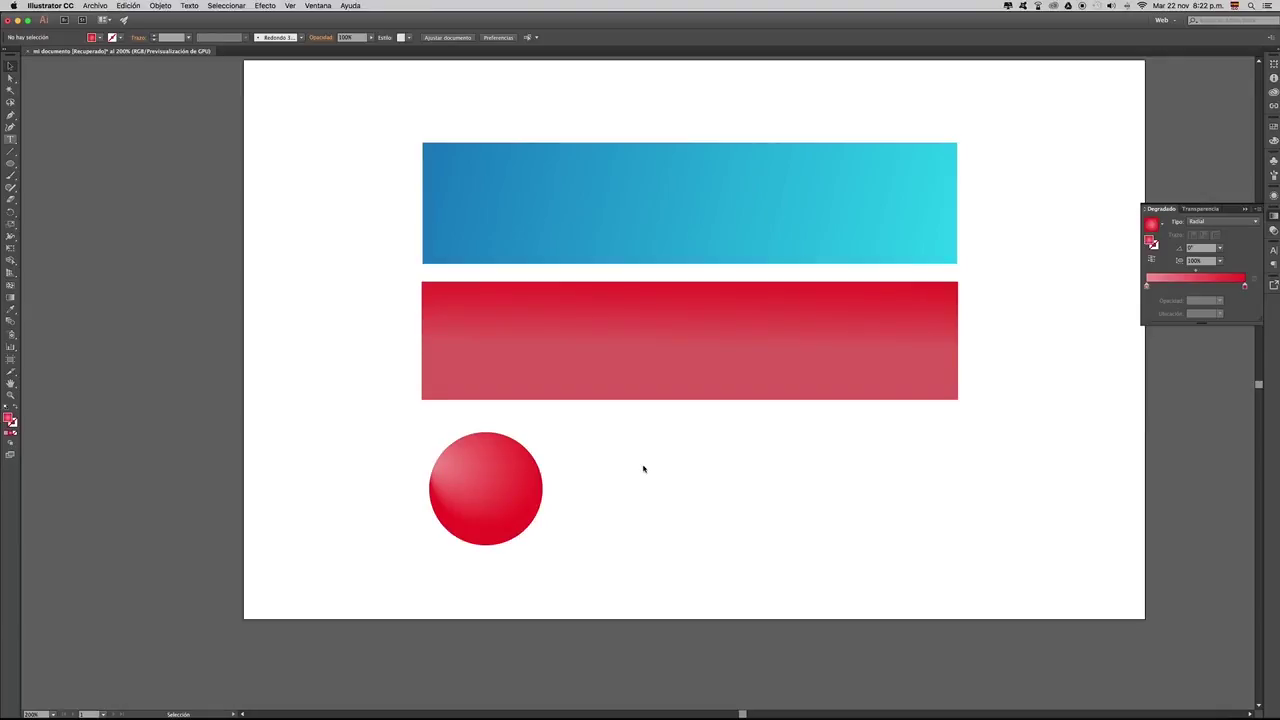
# Step: Add the text "DEGRADADO" at 72 px to the right of the circle
pyautogui.press('t')
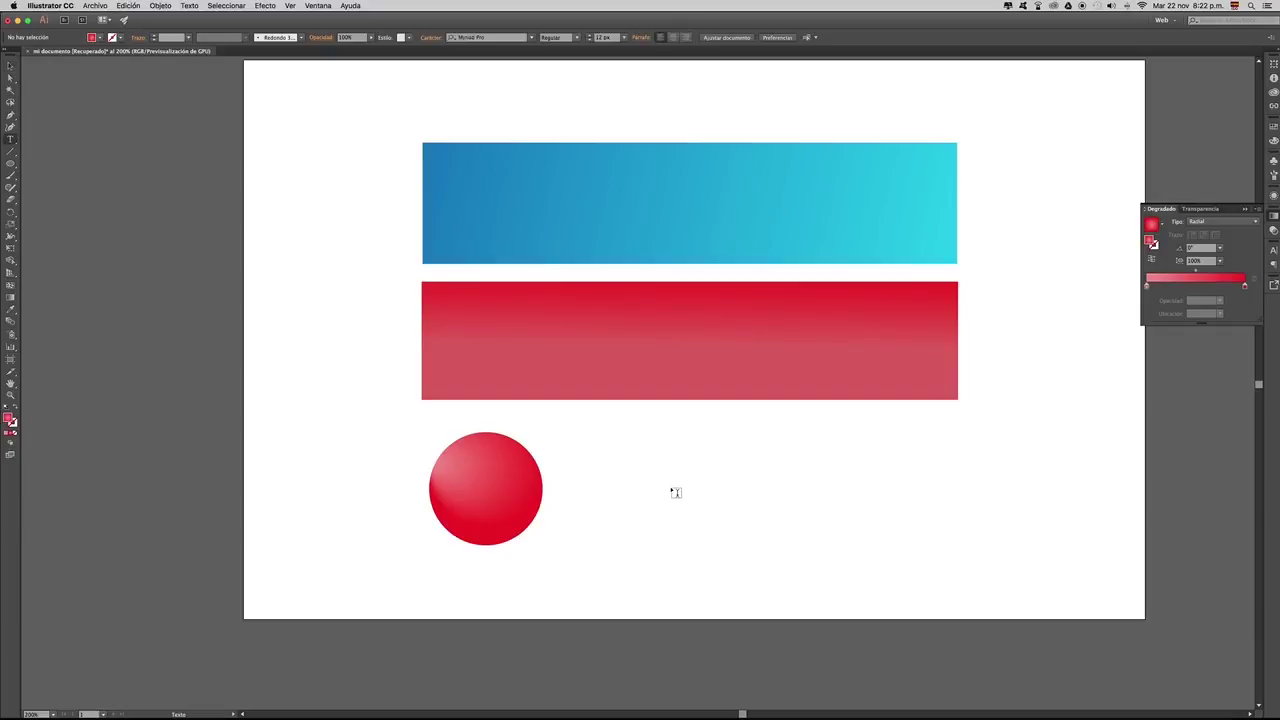
pyautogui.click(661, 478)
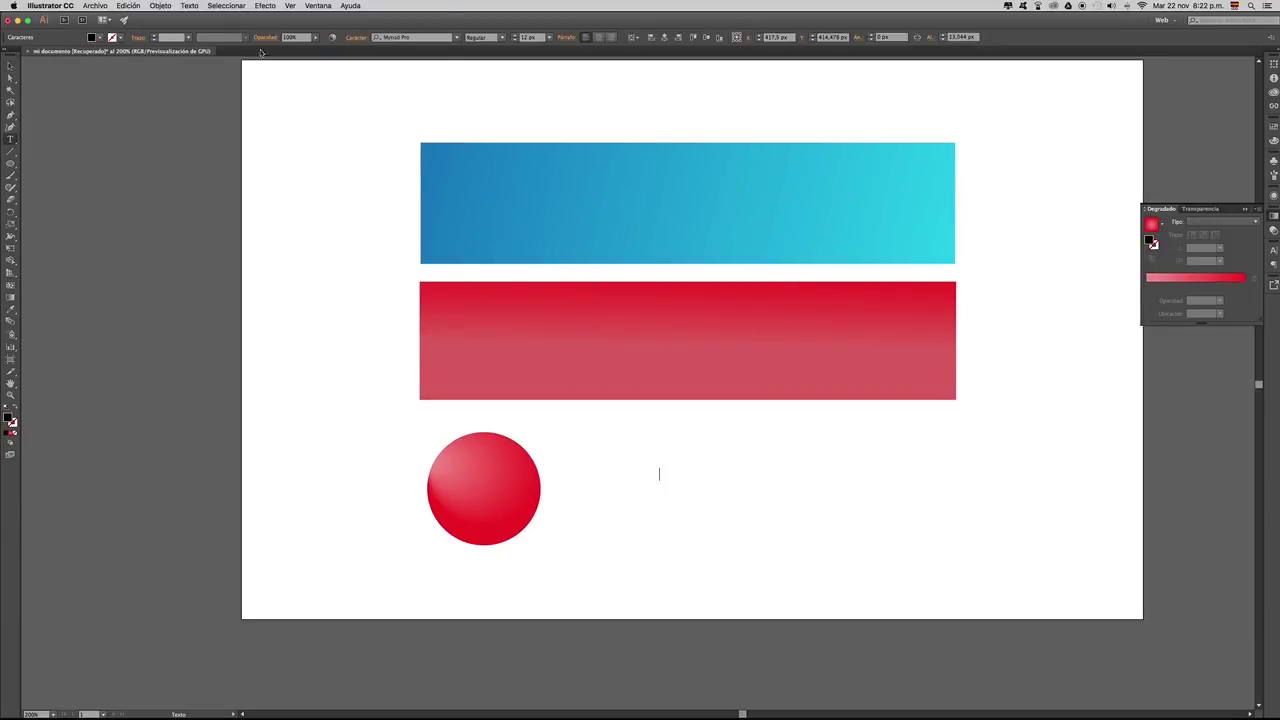
pyautogui.click(549, 38)
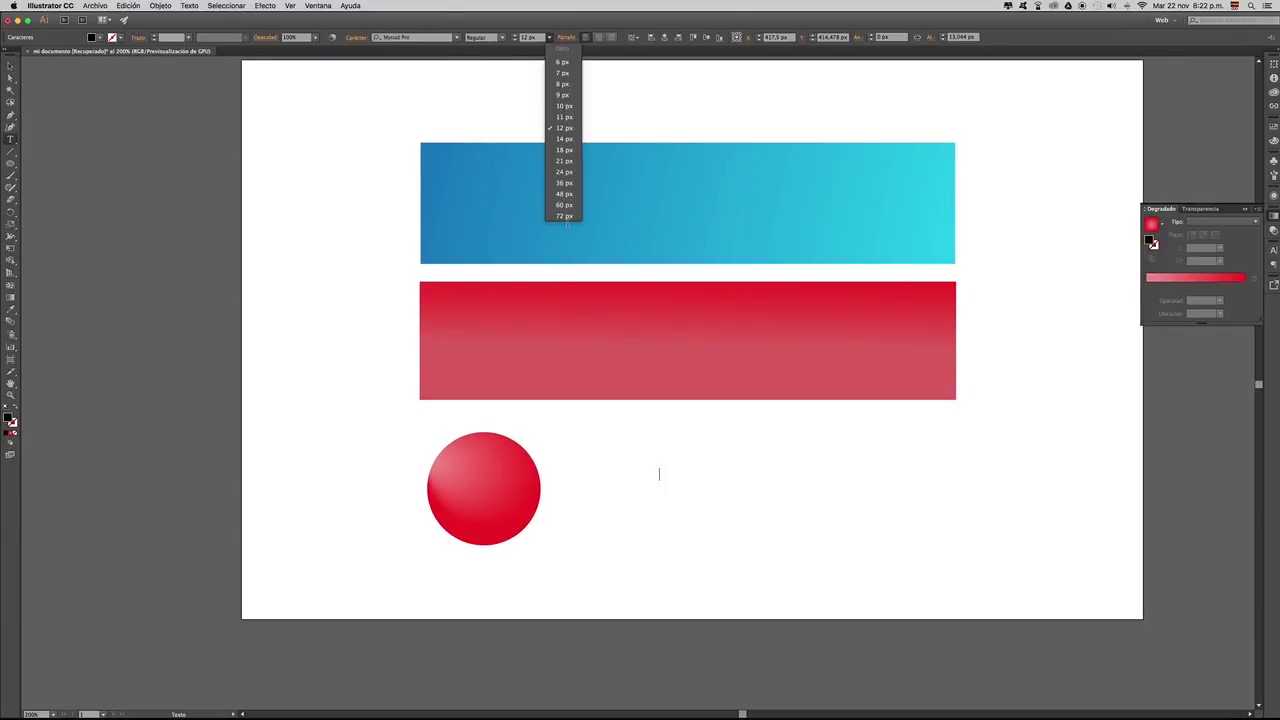
pyautogui.click(565, 216)
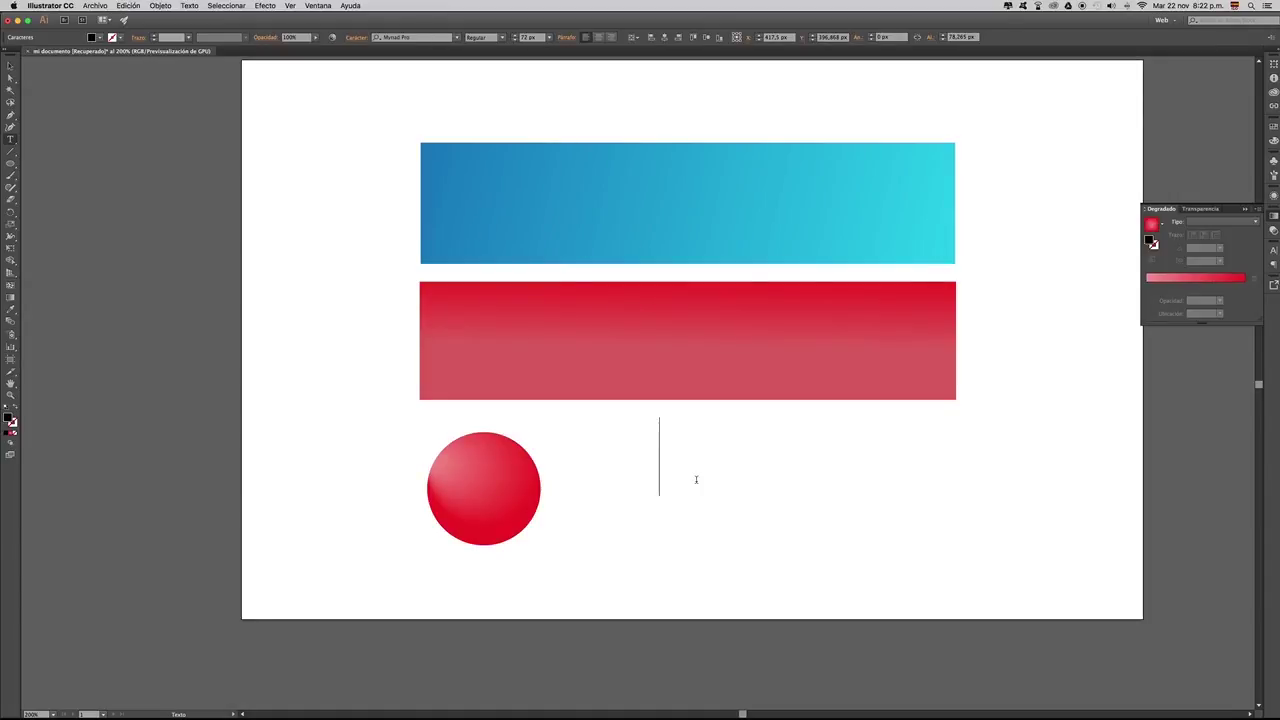
pyautogui.write('DE')
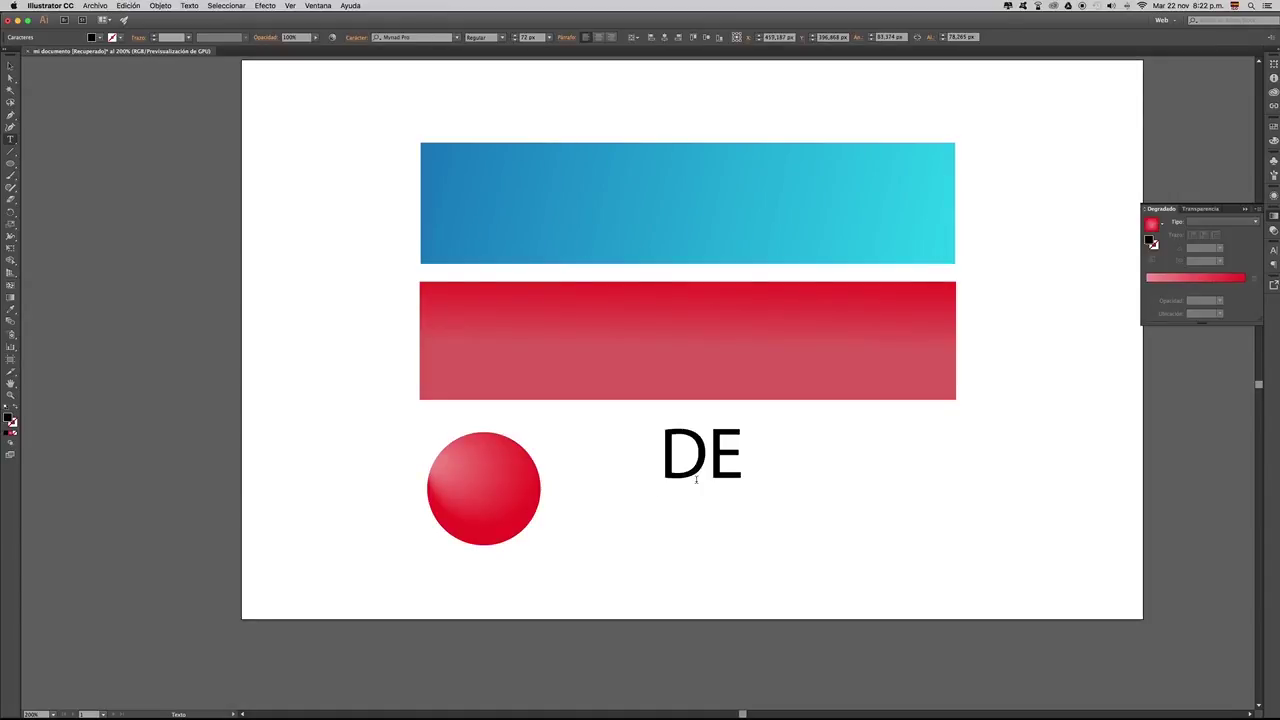
pyautogui.write('GRADA')
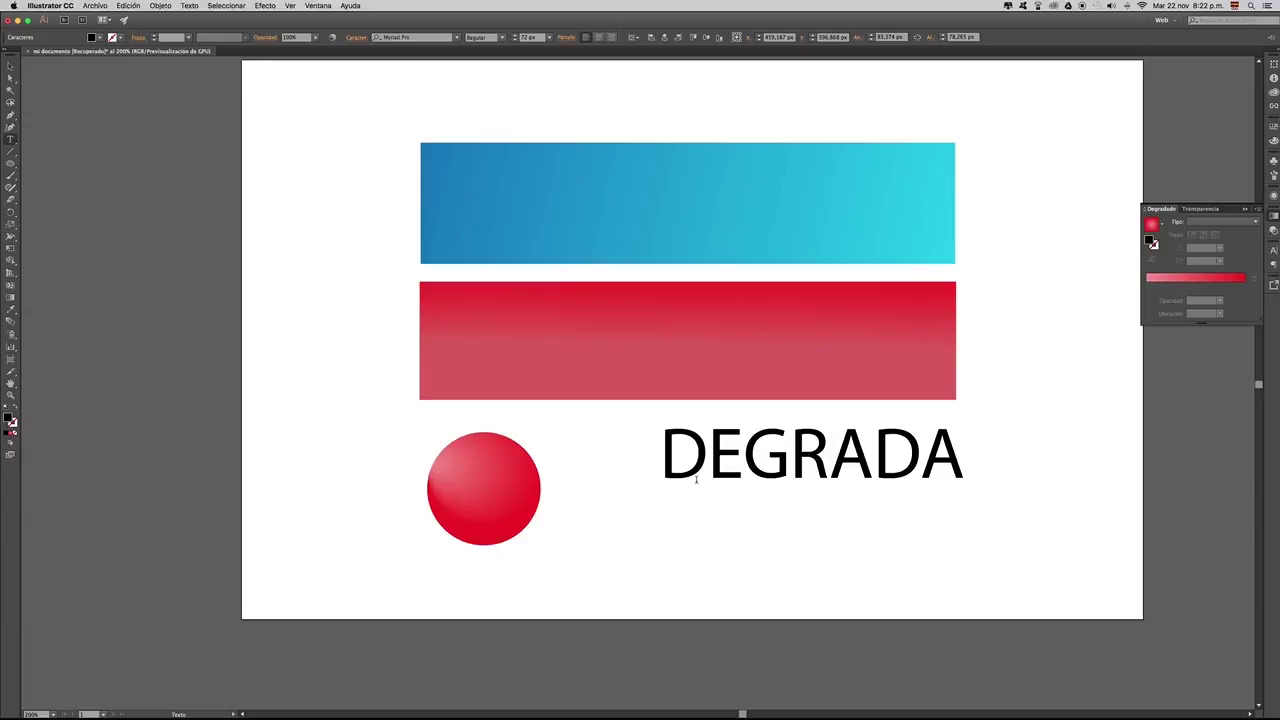
pyautogui.write('DO')
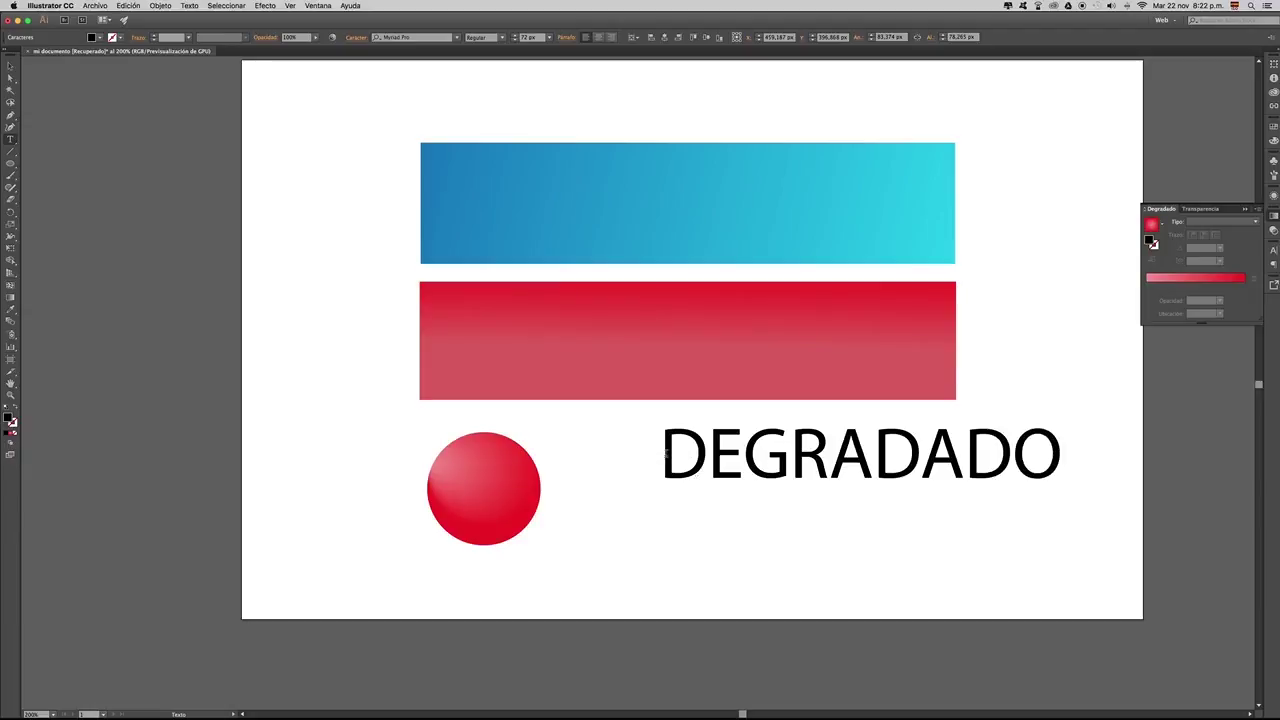
# Step: Set the text "DEGRADADO" to Bold and move it down and closer to the circle
pyautogui.press('super+a')
pyautogui.click(503, 40)
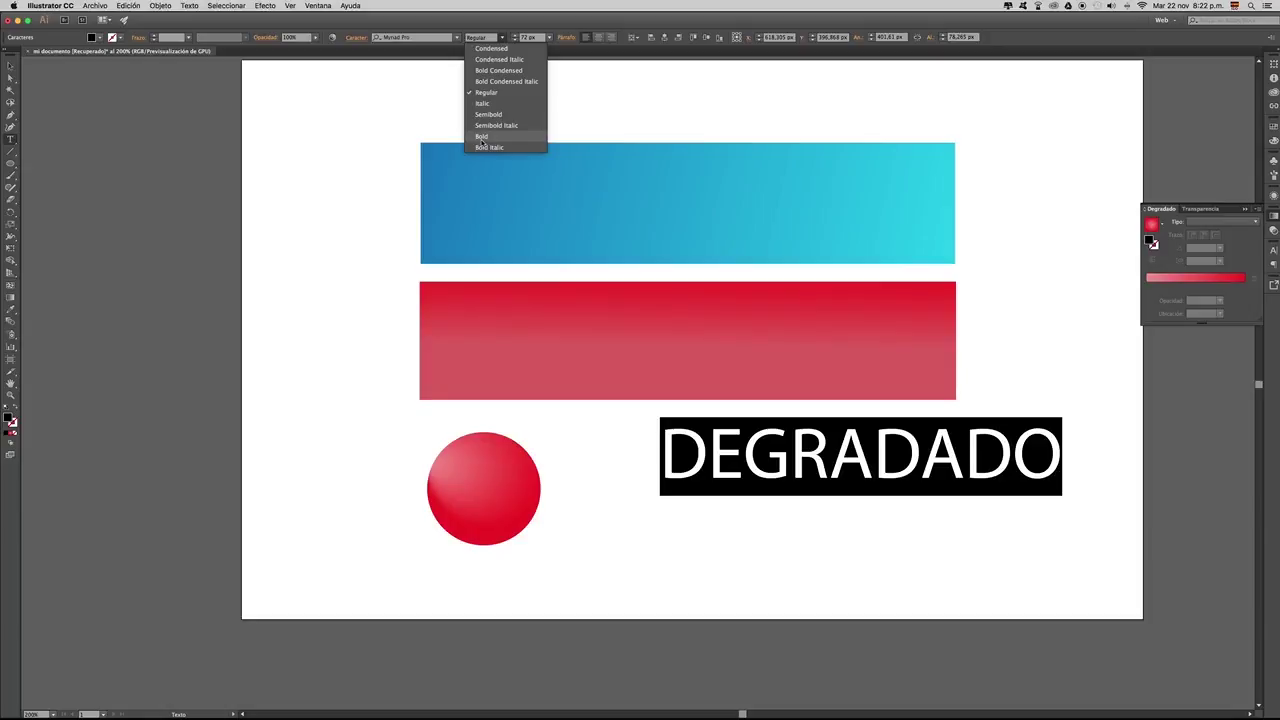
pyautogui.click(481, 137)
pyautogui.click(8, 67)
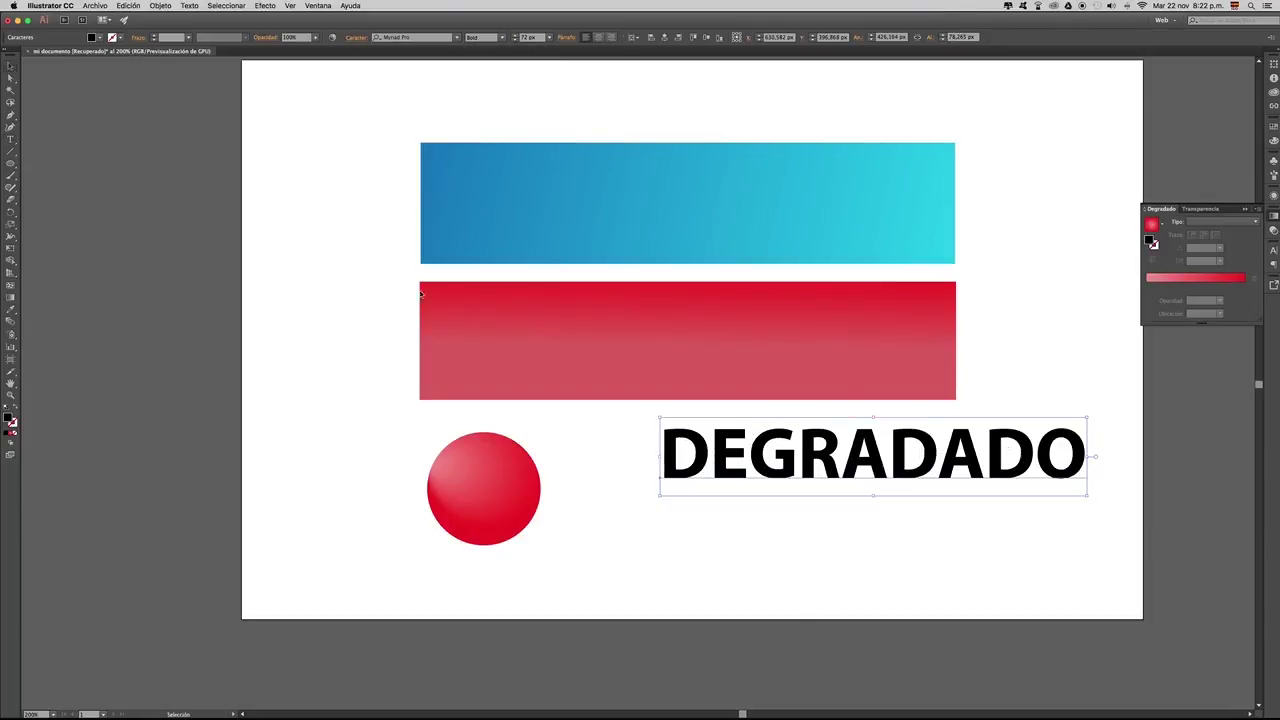
pyautogui.moveTo(700, 468); pyautogui.dragTo(617, 512)
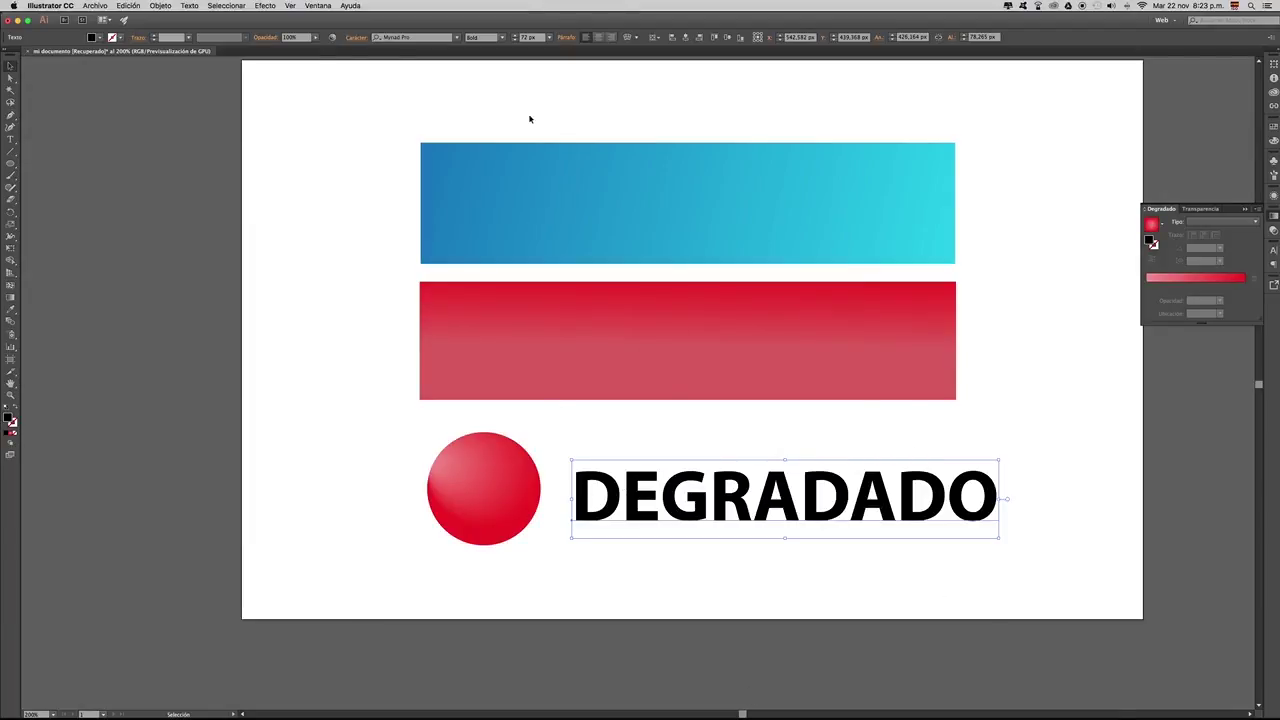
# Step: Convert the text "DEGRADADO" to outlines and fill it with the current pink-to-red radial gradient
pyautogui.click(162, 6)
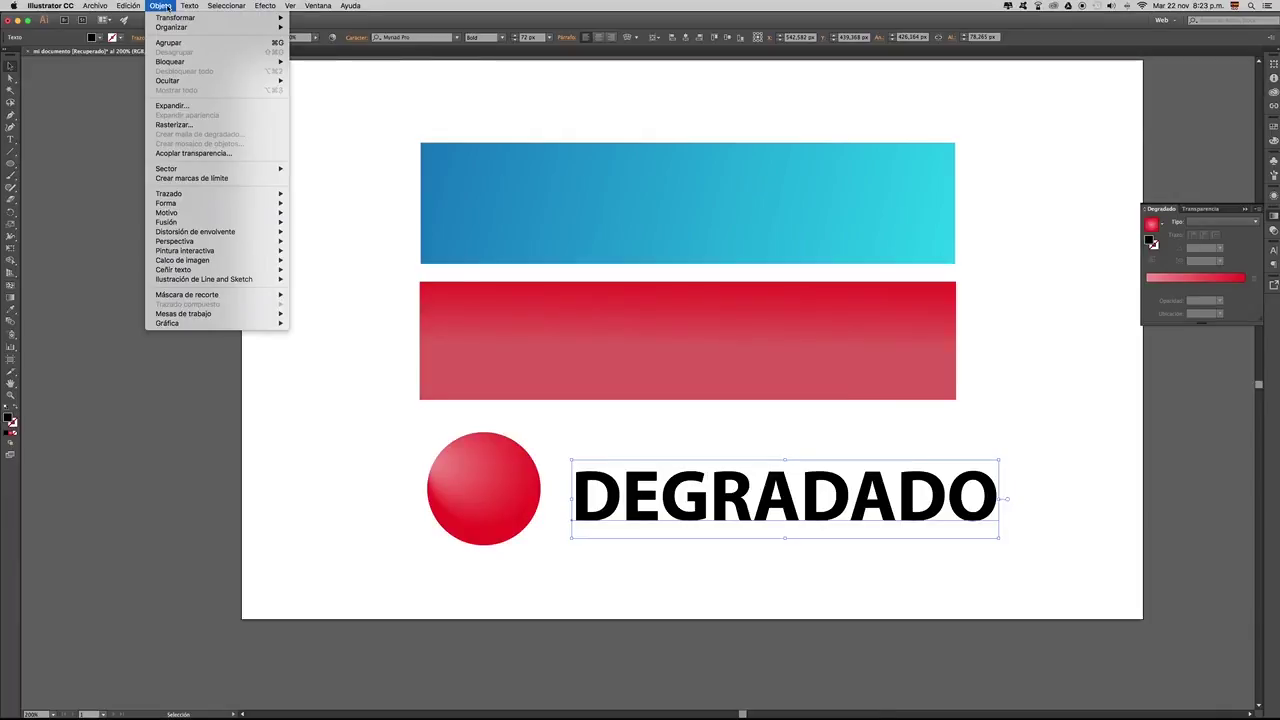
pyautogui.moveTo(196, 7)
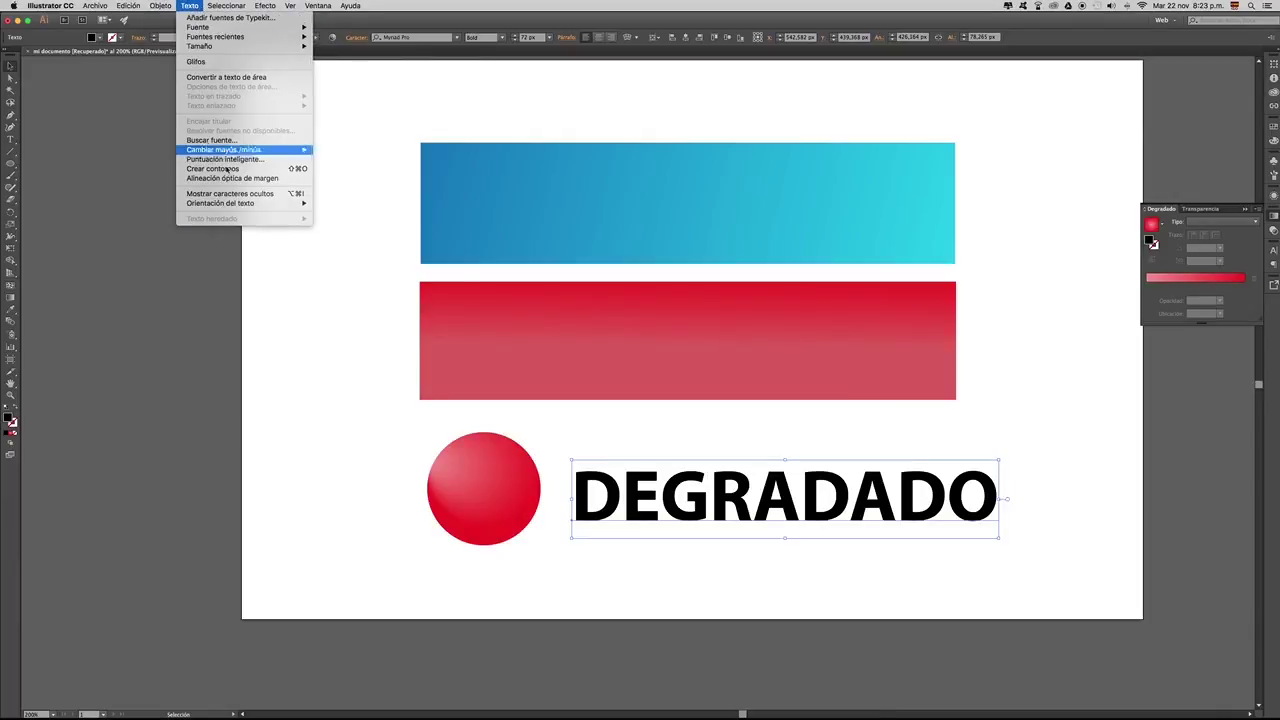
pyautogui.click(227, 170)
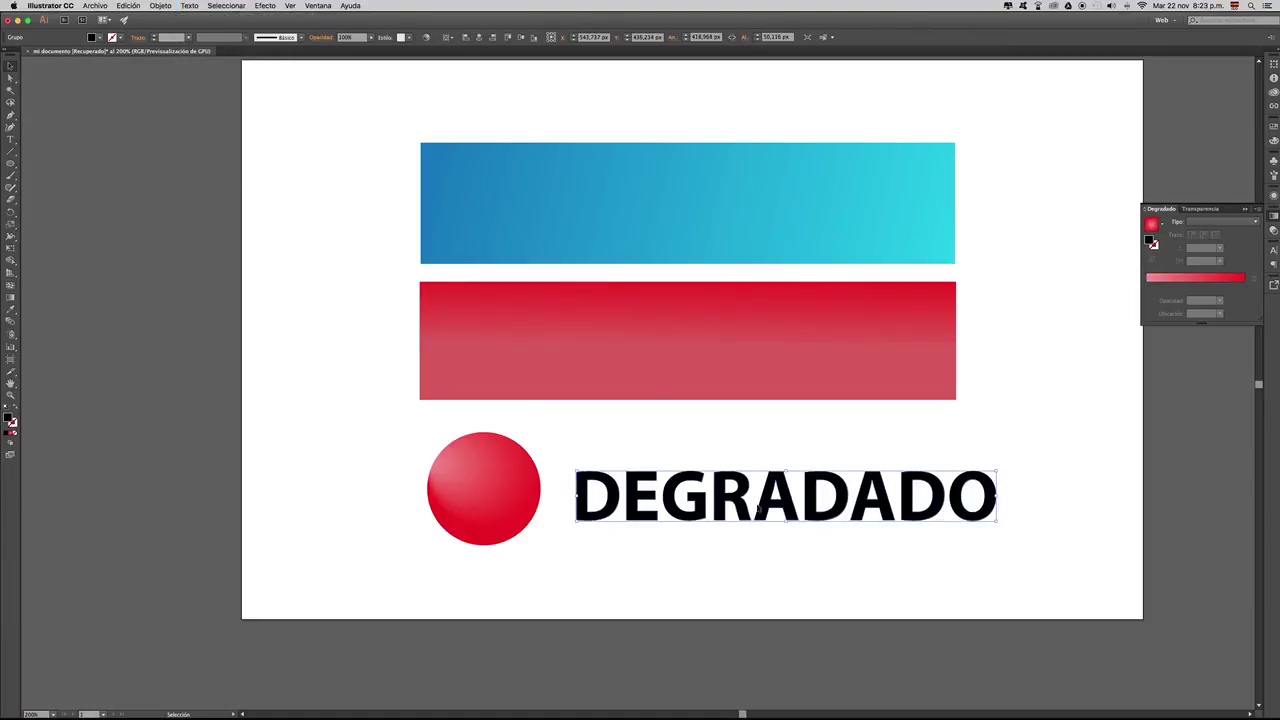
pyautogui.click(1205, 282)
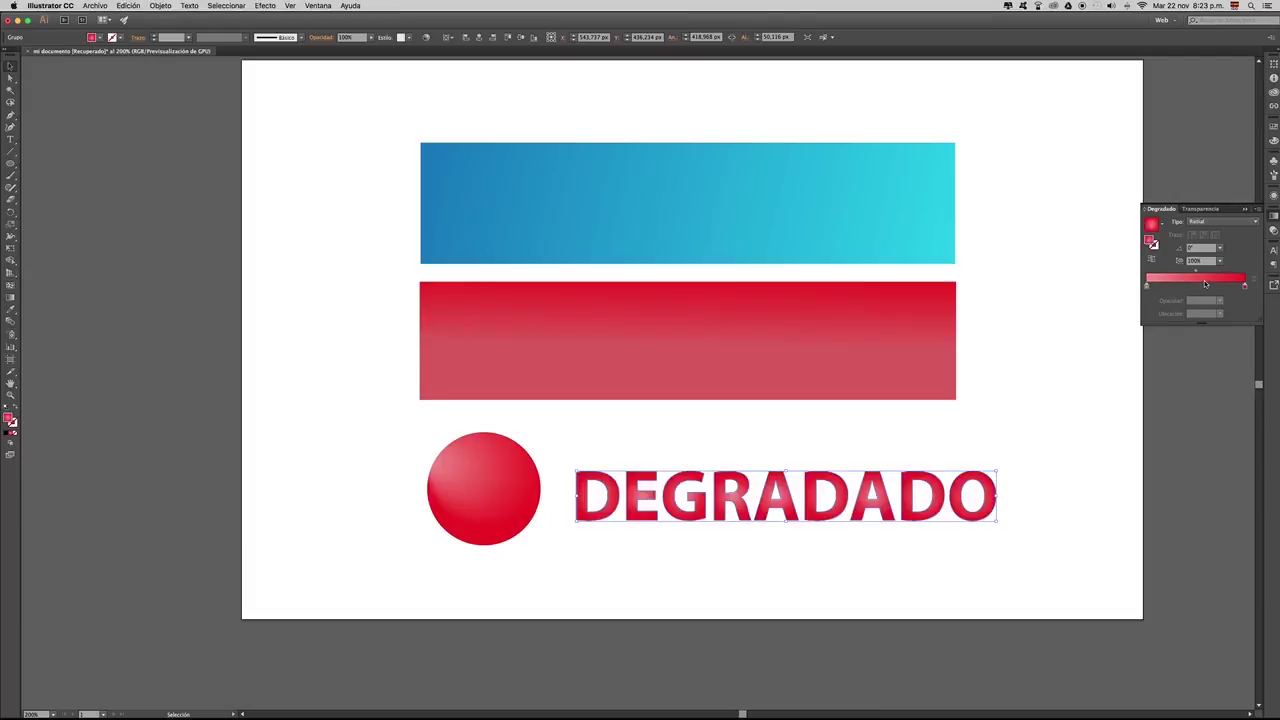
# Step: Redraw the gradient across the outlined text diagonally, from above its first letter to below its right half
pyautogui.click(10, 298)
pyautogui.moveTo(580, 467); pyautogui.dragTo(1010, 528)
pyautogui.moveTo(701, 540); pyautogui.dragTo(594, 574)
pyautogui.moveTo(586, 455); pyautogui.dragTo(850, 588)
pyautogui.click(11, 64)
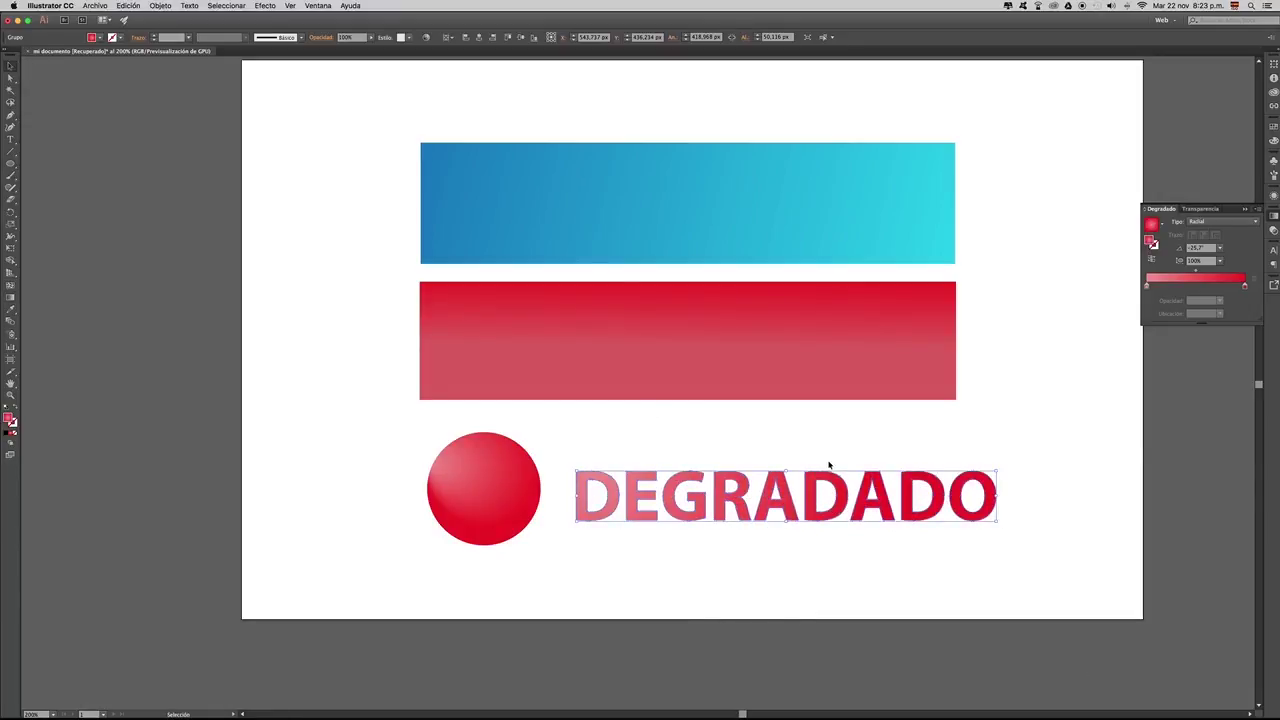